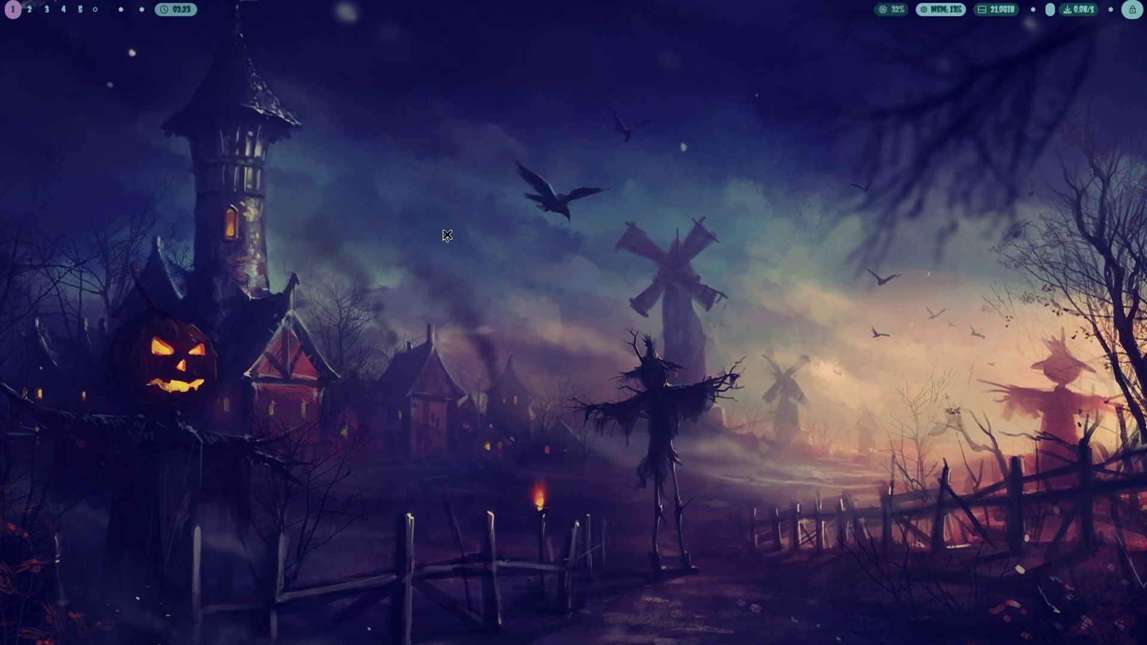
- Launch a terminal over the Halloween desktop with Super+Enter
key(super+Return)
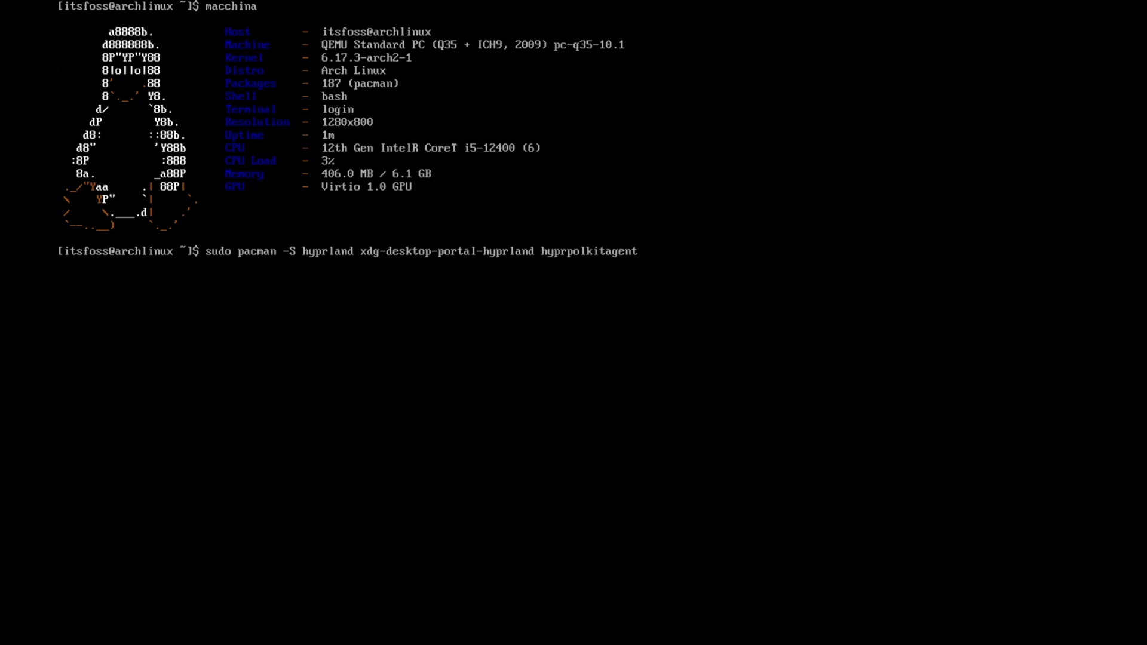
- Run the pacman install of hyprland, xdg-desktop-portal-hyprland and hyprpolkitagent
key(Return)
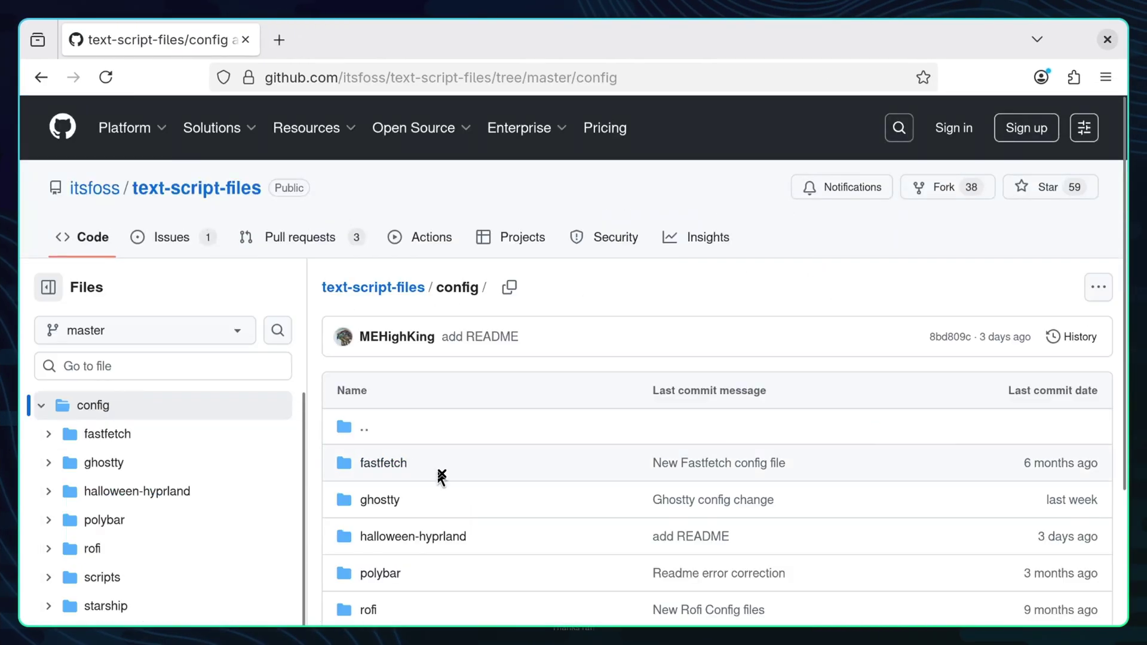
- Open halloween-hyprland on GitHub and scroll through its README package and font requirements
scroll(437, 478, down, 3)
click(402, 380)
scroll(465, 387, down, 5)
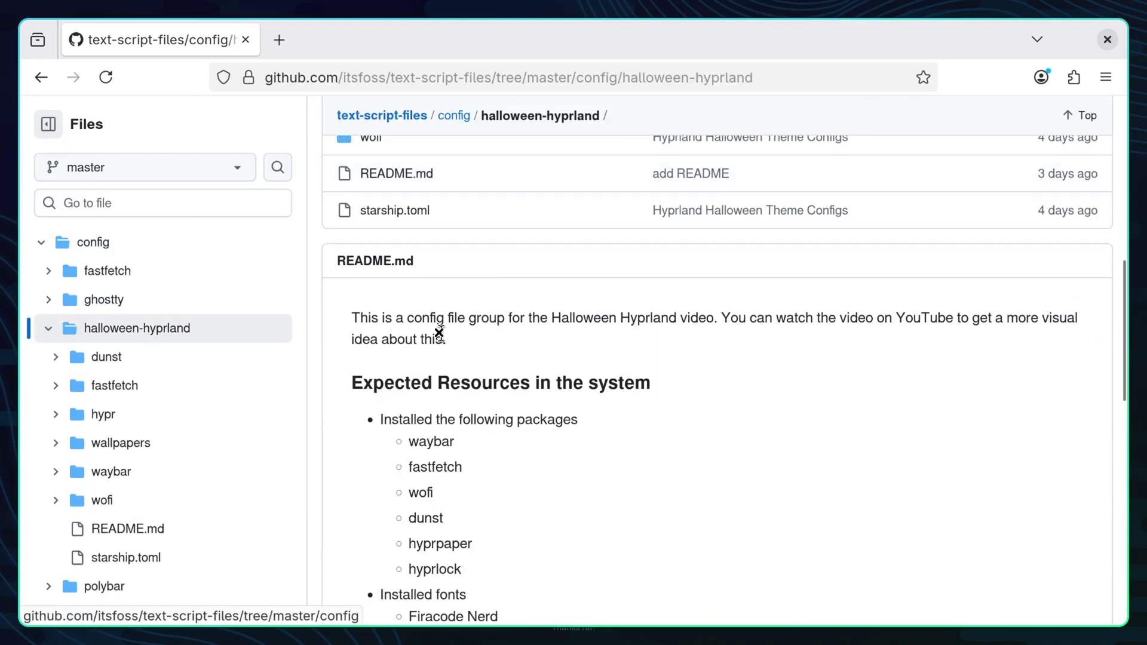
scroll(569, 293, down, 3)
scroll(566, 290, down, 2)
scroll(564, 284, down, 3)
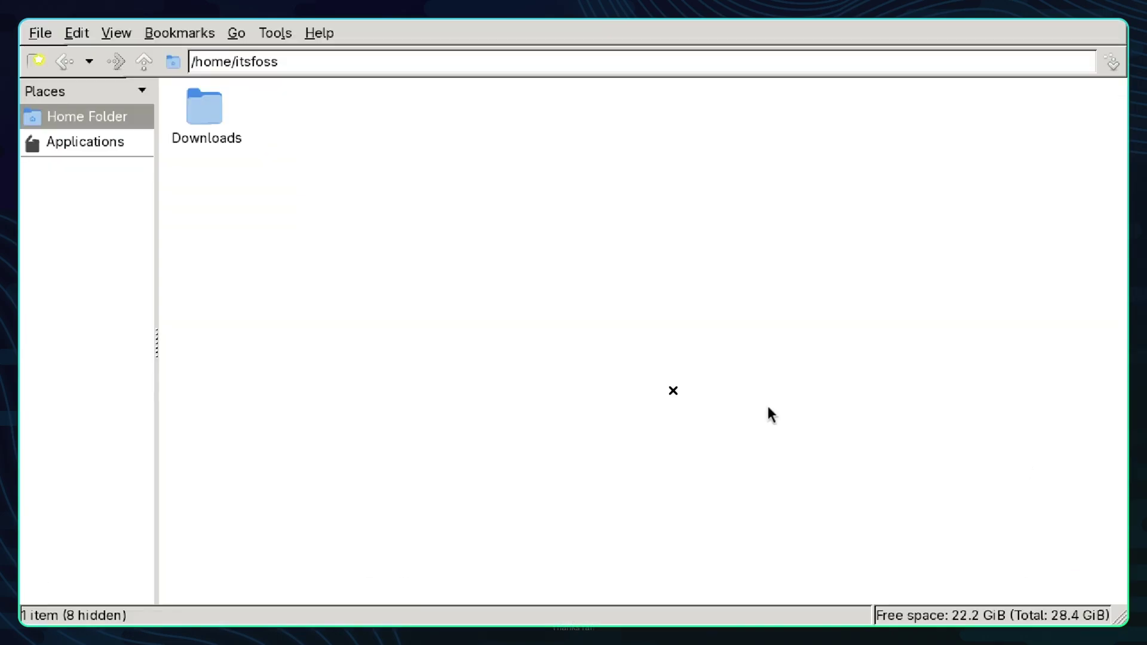
- Create a Pictures folder in the home directory
right_click(346, 197)
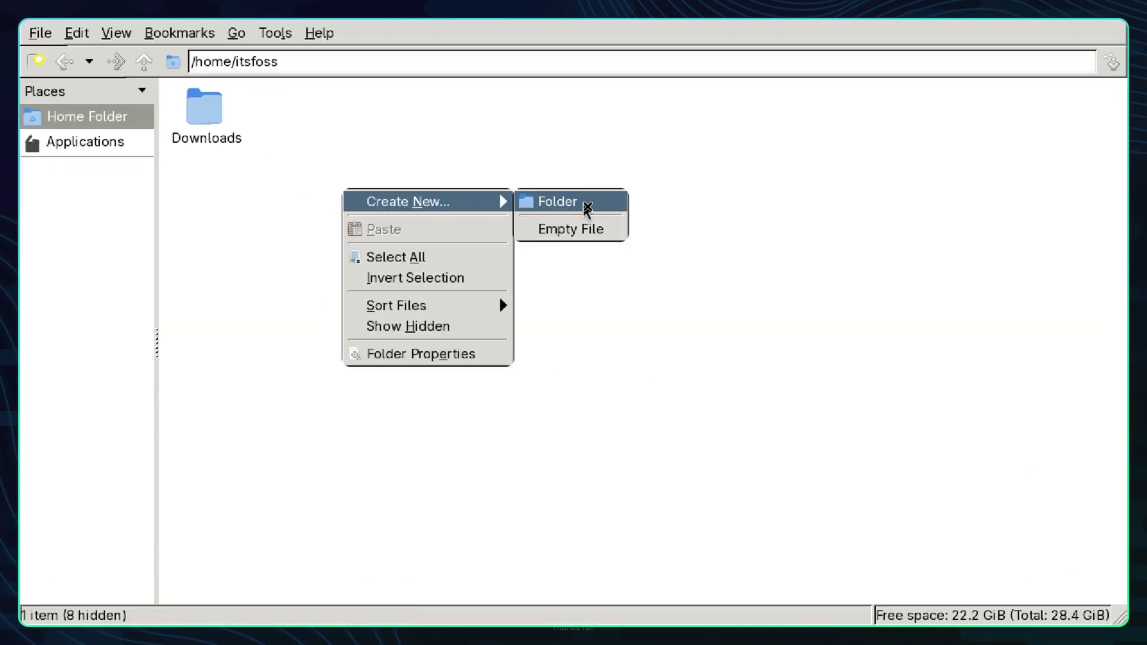
click(588, 209)
text(Pictures)
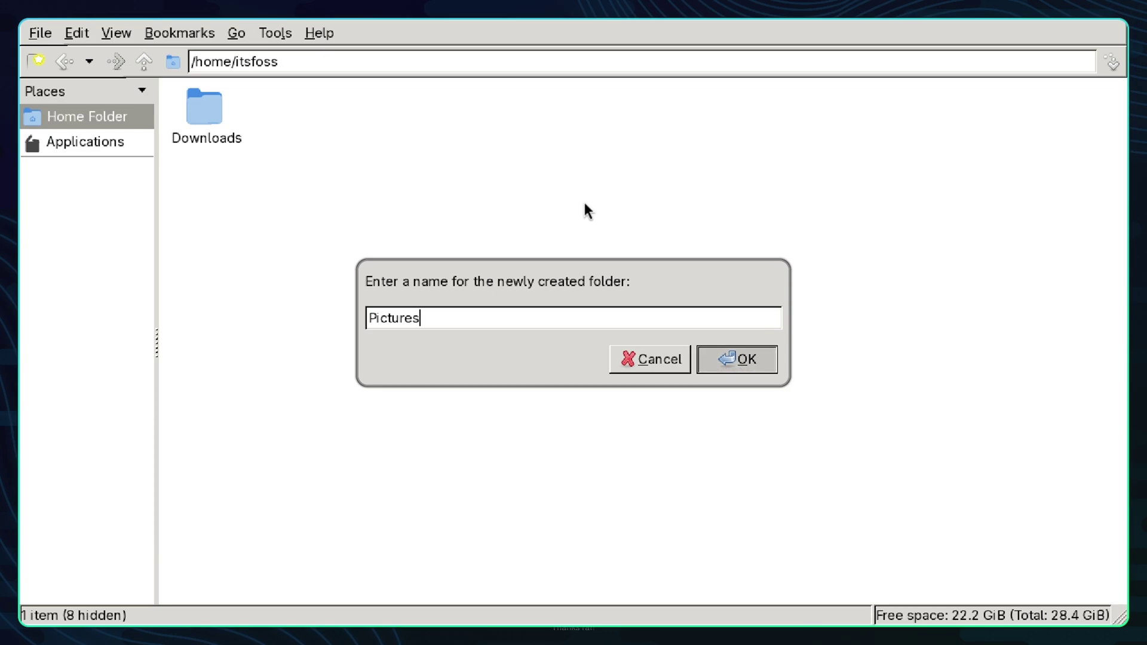
key(Return)
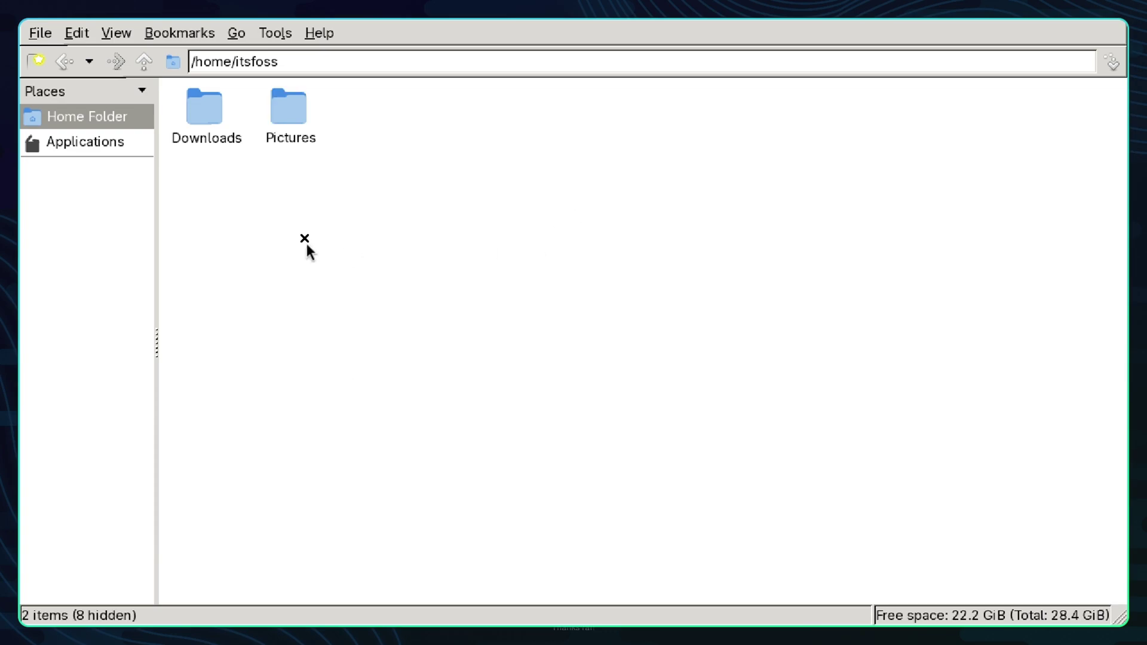
- Cut the three wallpaper images from config/halloween-hyprland/wallpapers
double_click(213, 140)
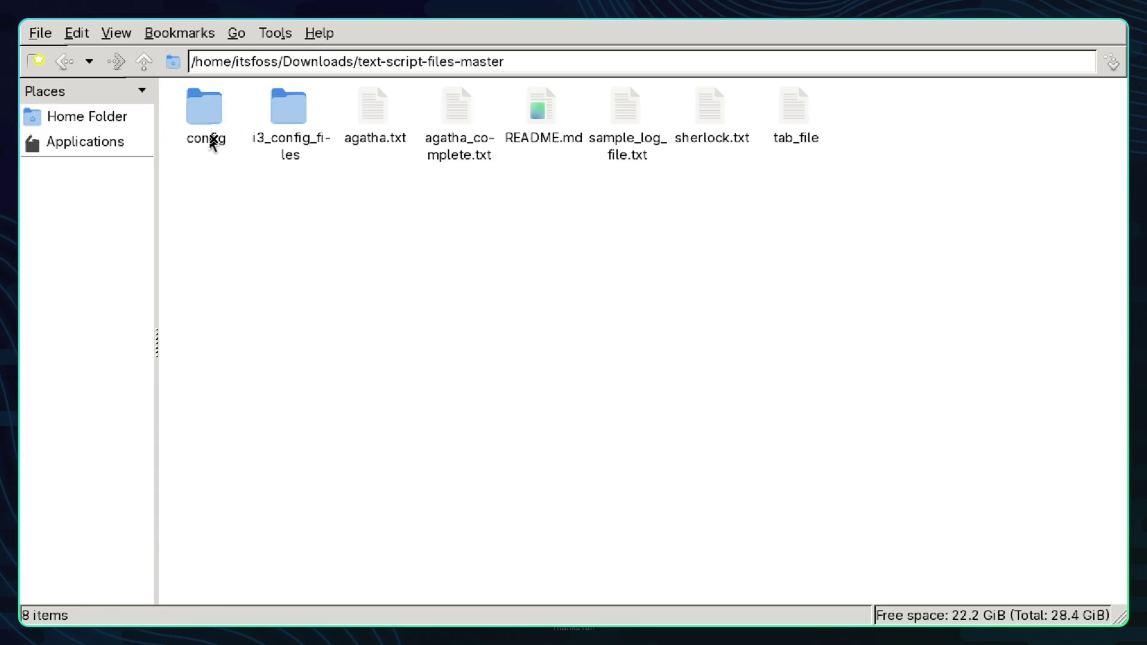
double_click(203, 138)
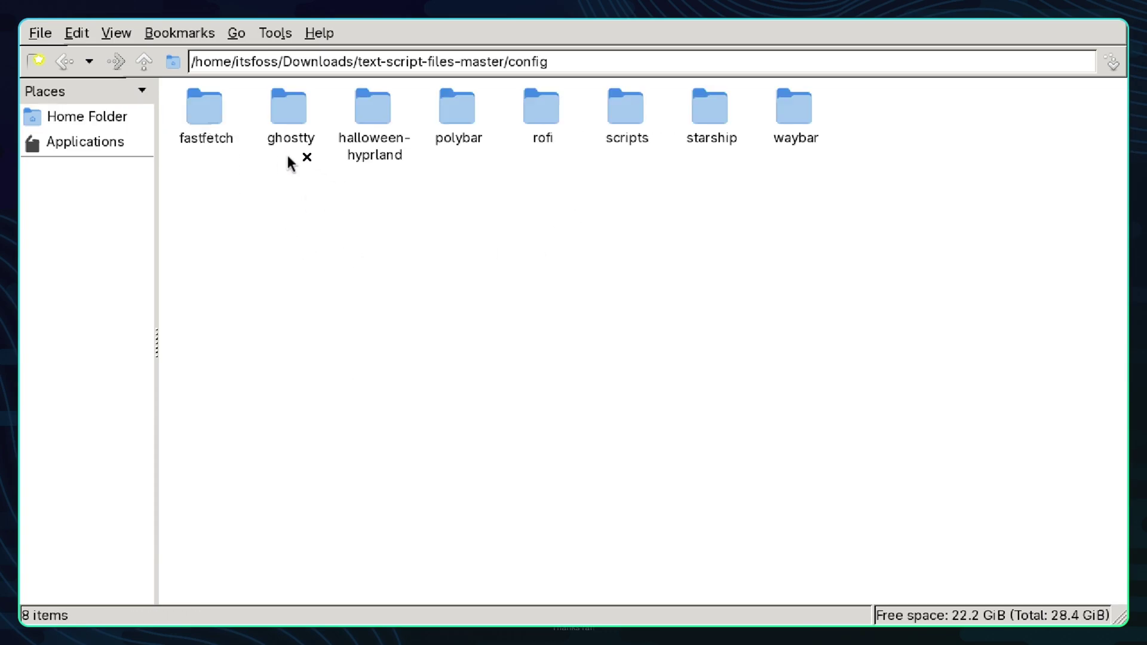
double_click(384, 127)
double_click(439, 134)
mouse_move(205, 199)
mouse_down()
mouse_move(376, 145)
mouse_move(375, 118)
mouse_up()
right_click(375, 118)
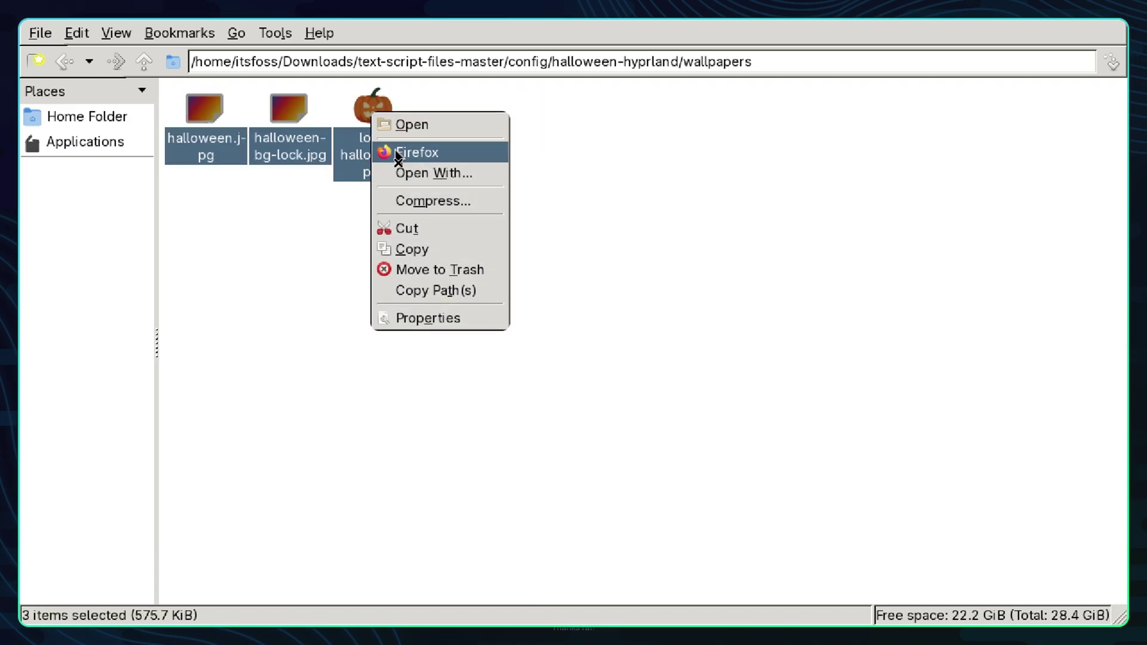
click(416, 232)
- Create a Wallpapers folder inside Pictures
click(84, 120)
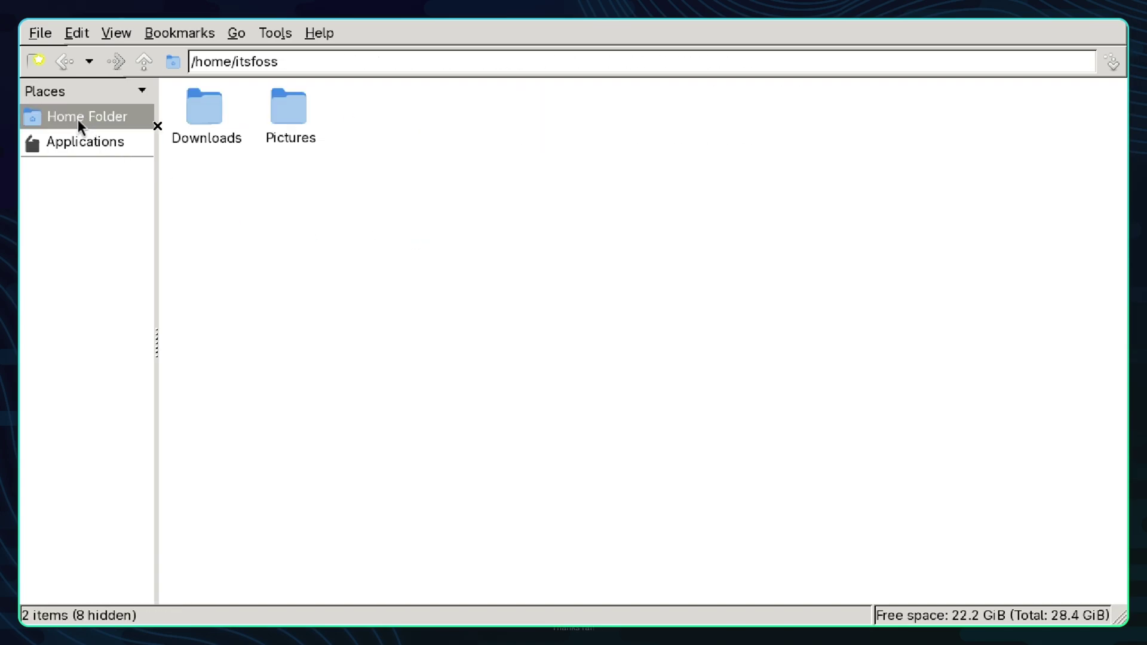
double_click(291, 136)
right_click(285, 137)
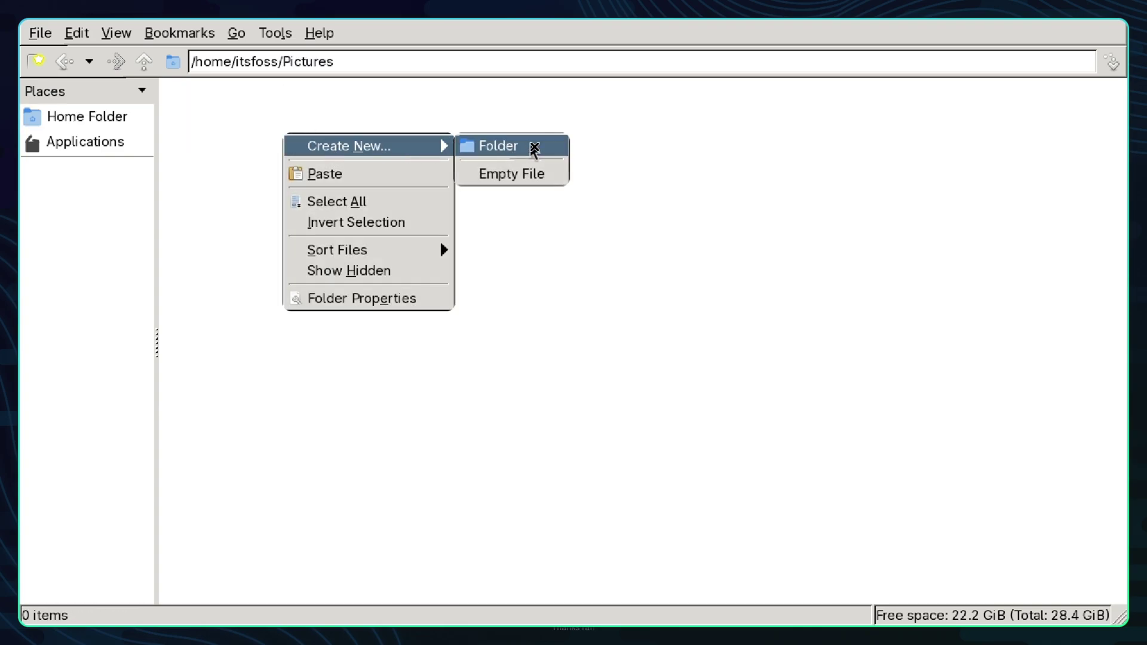
click(533, 147)
text(Wallpa)
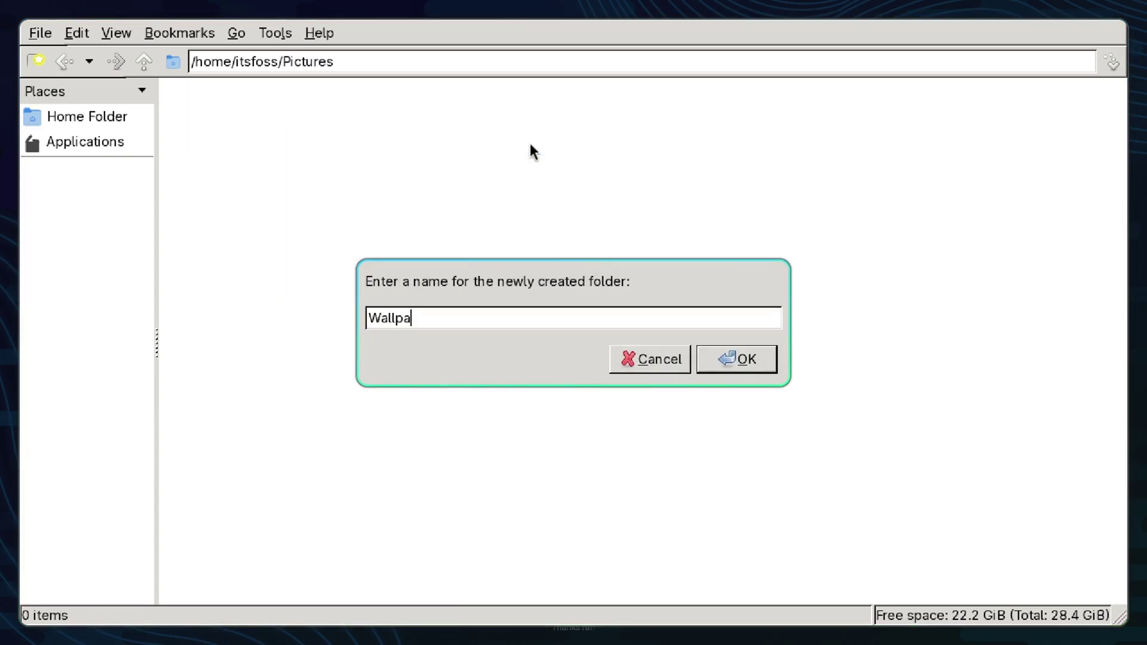
text(pers)
key(Return)
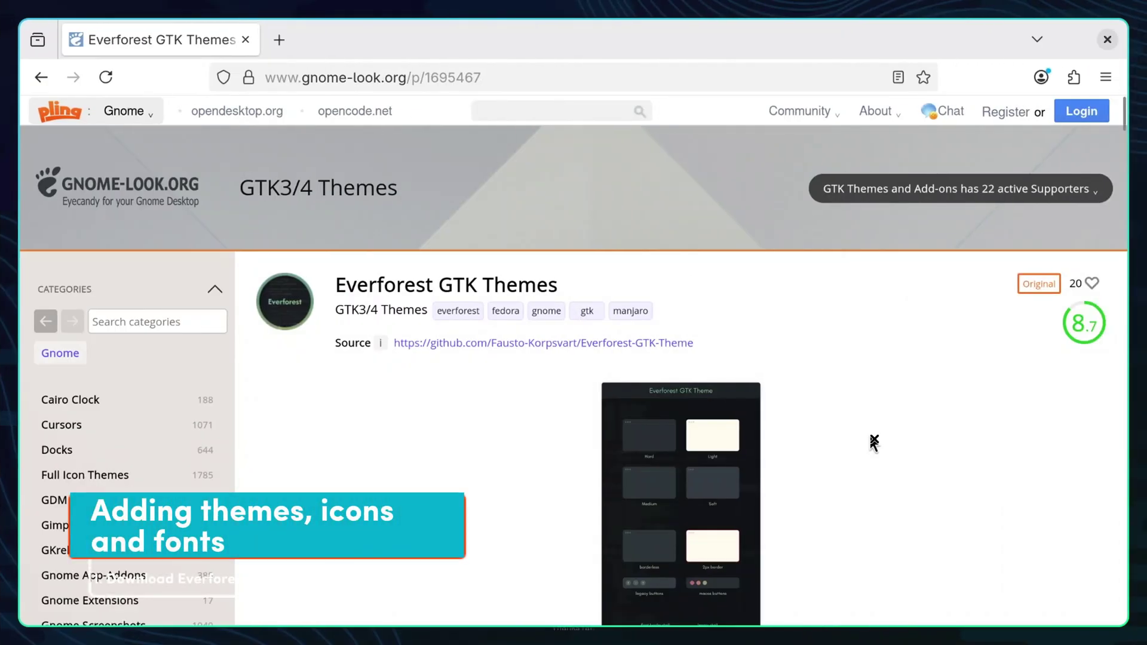
- Download the Everforest-BL-MB-dark theme archive from its GNOME-Look Files list
scroll(874, 448, down, 5)
scroll(635, 446, down, 1)
scroll(456, 418, down, 4)
scroll(460, 479, up, 5)
scroll(387, 443, up, 2)
click(357, 472)
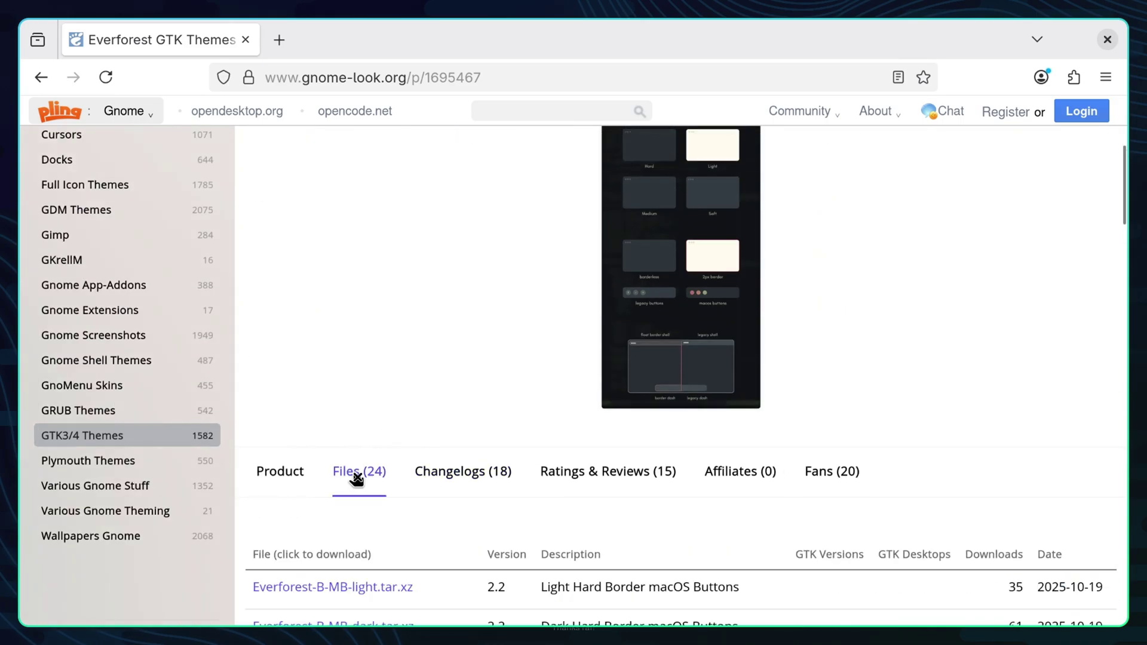
scroll(359, 478, down, 1)
scroll(389, 472, down, 2)
scroll(406, 443, down, 1)
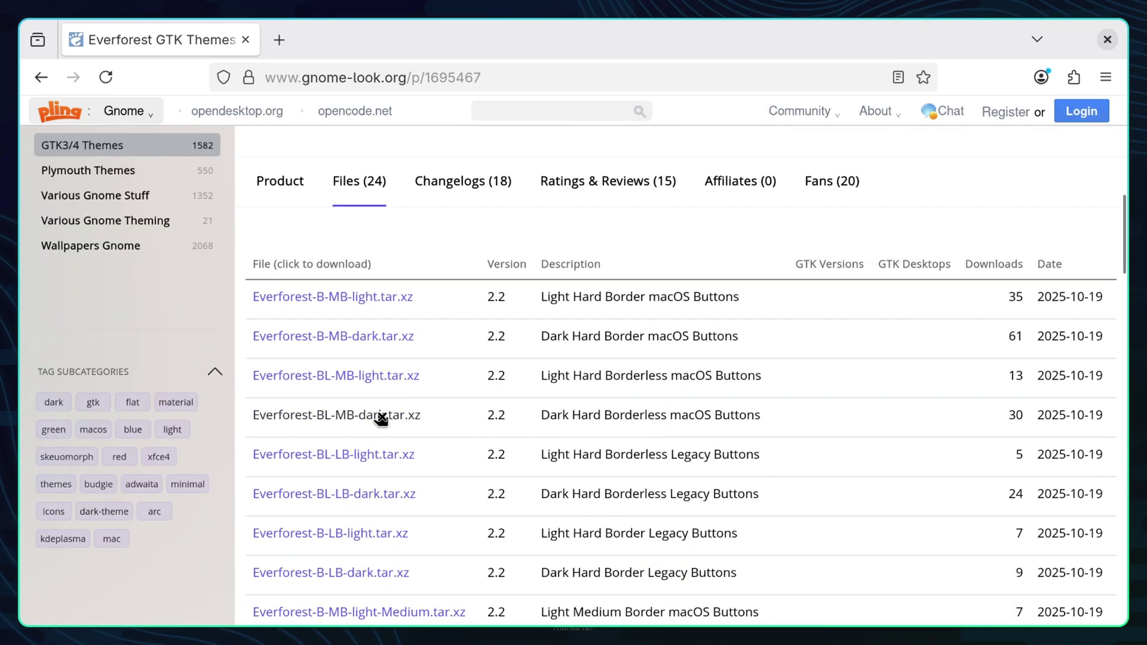
click(380, 417)
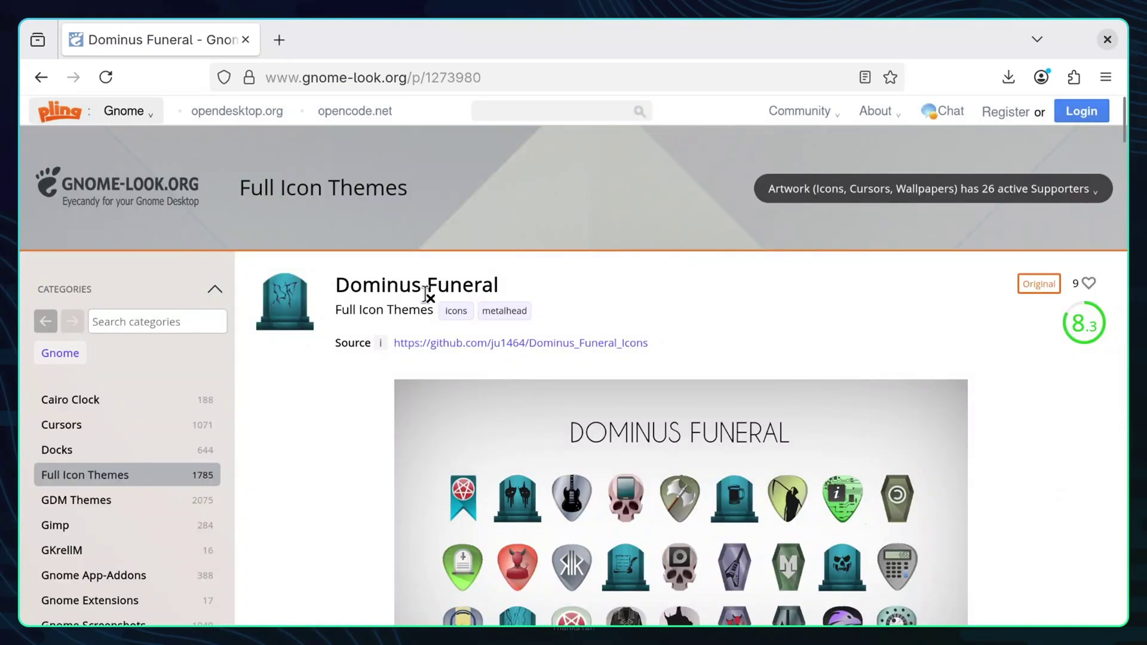
- Download a Dominus Funeral icon pack from its GNOME-Look Files list
scroll(313, 400, down, 2)
scroll(313, 397, down, 4)
scroll(335, 400, down, 1)
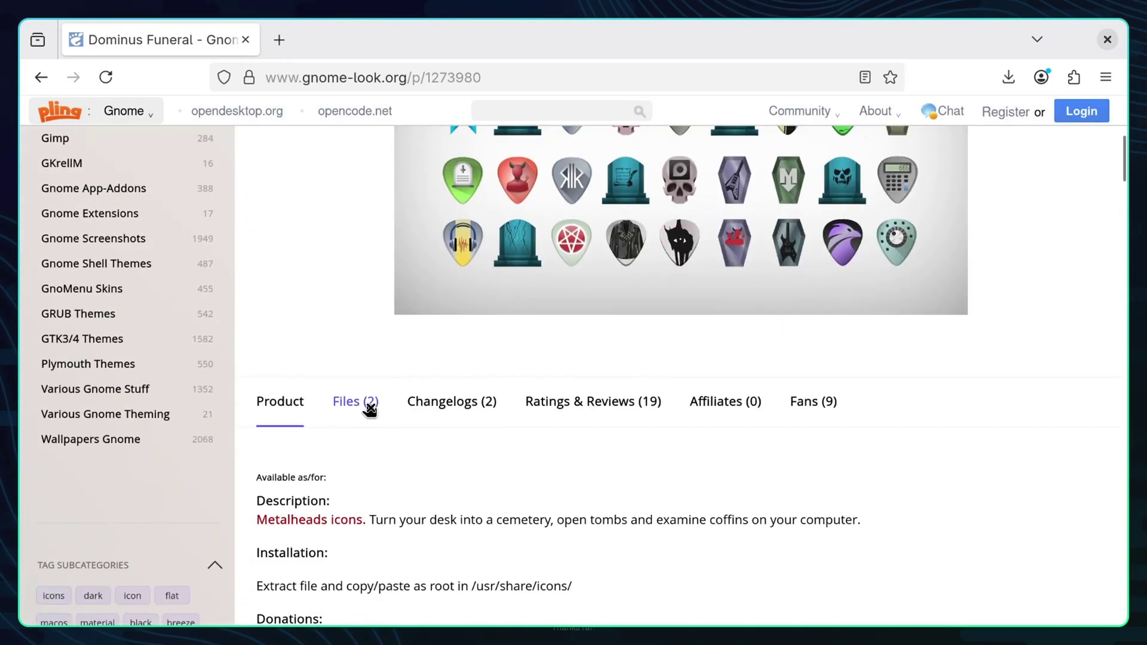
click(368, 406)
scroll(368, 383, down, 3)
click(367, 329)
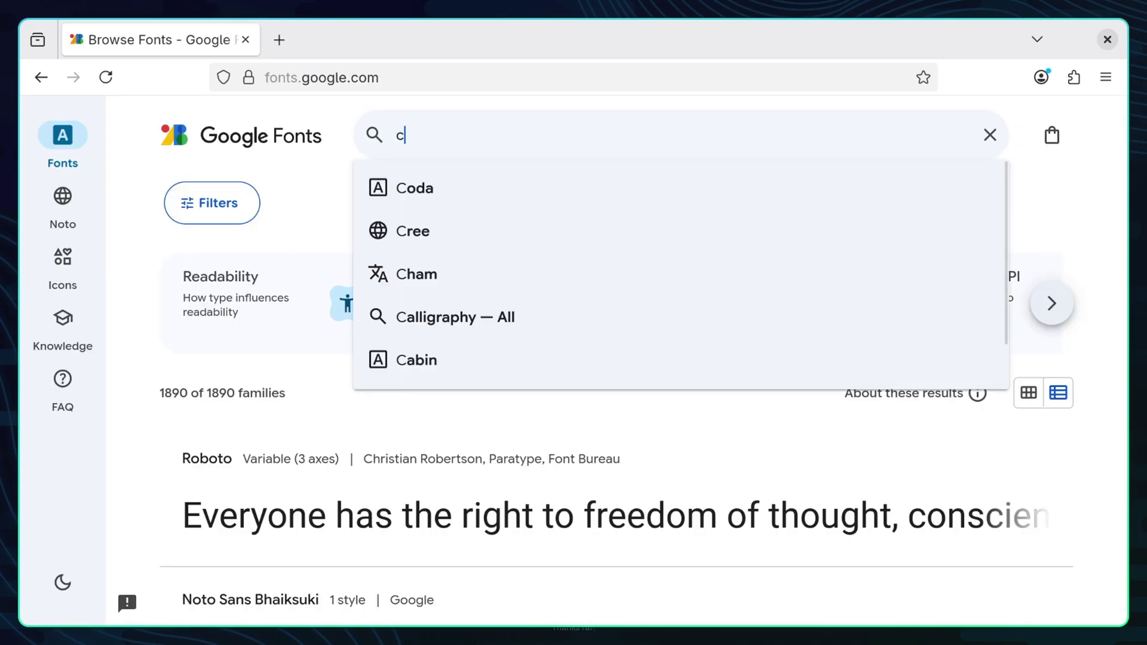
- Search Google Fonts for Creepster and download the font
text(reep)
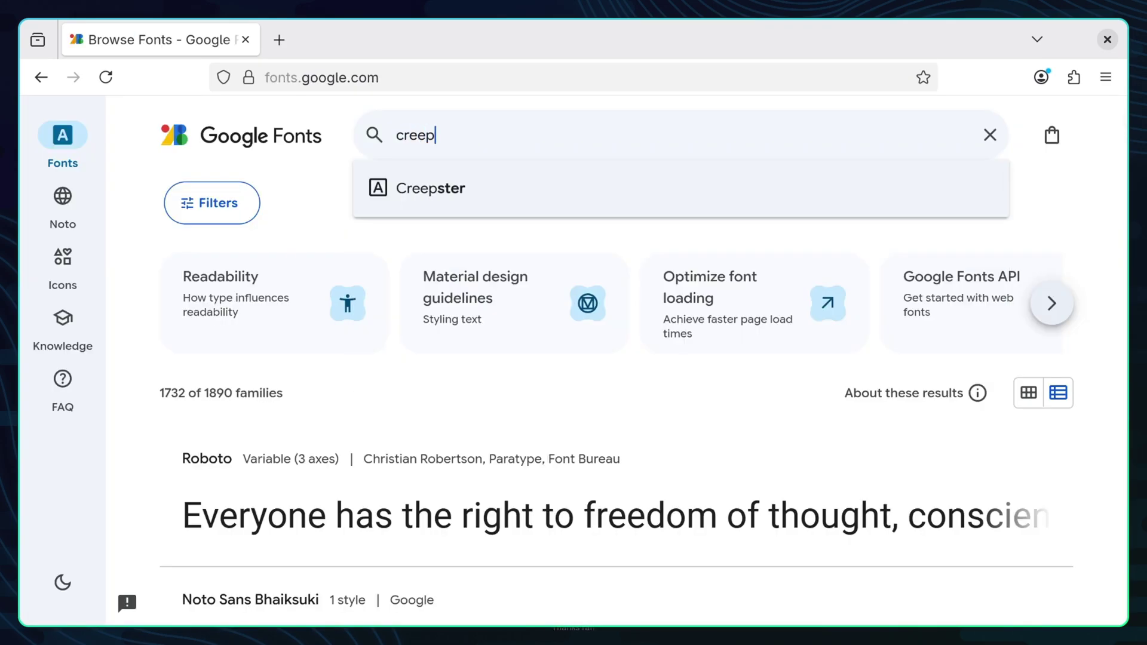
click(451, 187)
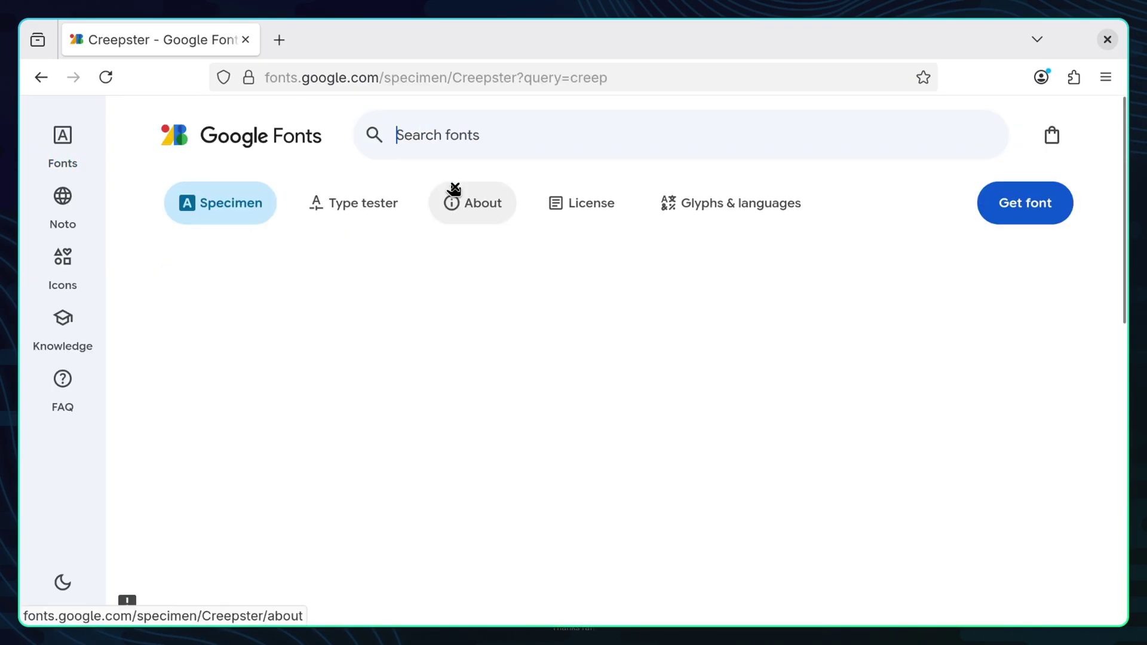
click(1007, 216)
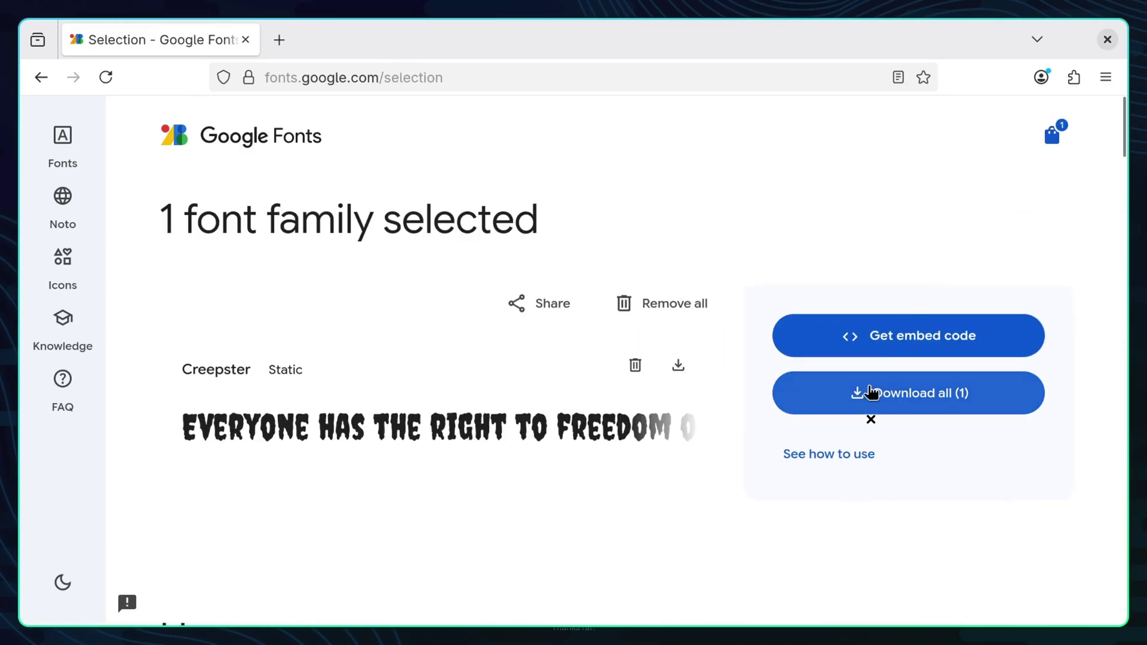
click(871, 408)
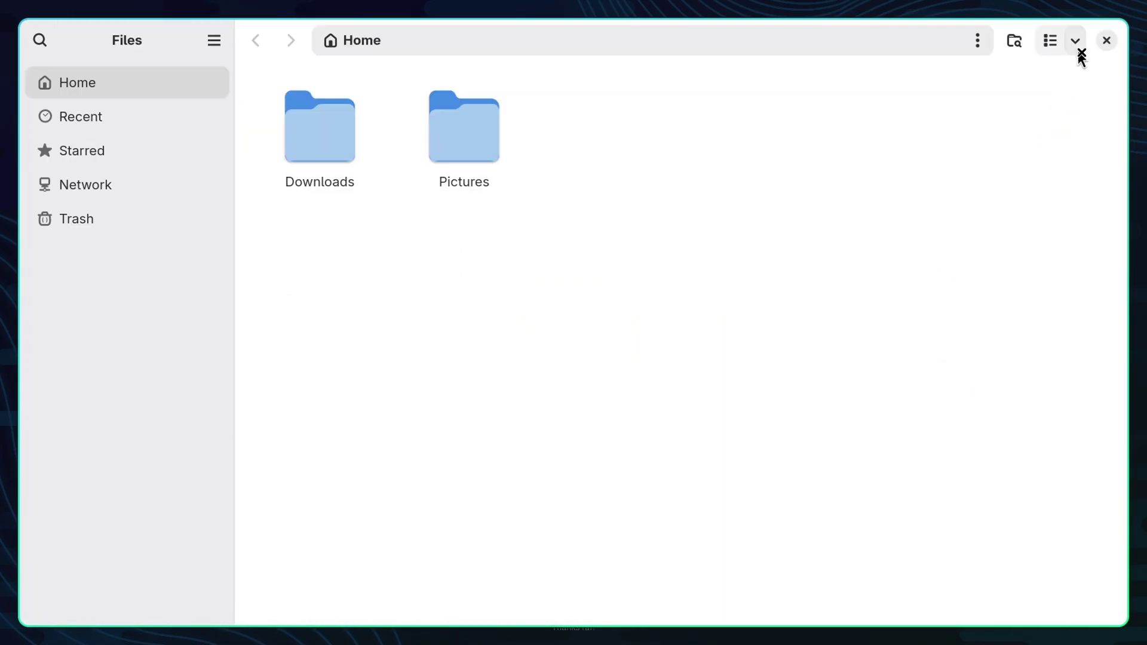
- Show hidden files and create a .themes folder in home
click(1079, 53)
click(1014, 335)
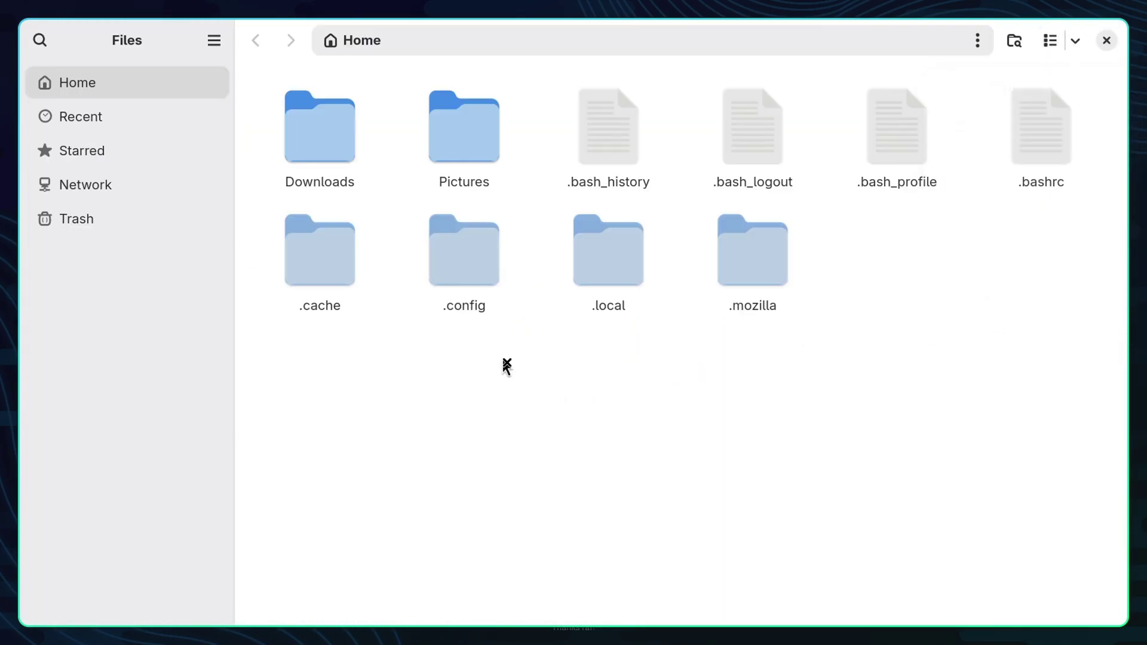
click(563, 378)
text(.themes)
click(563, 379)
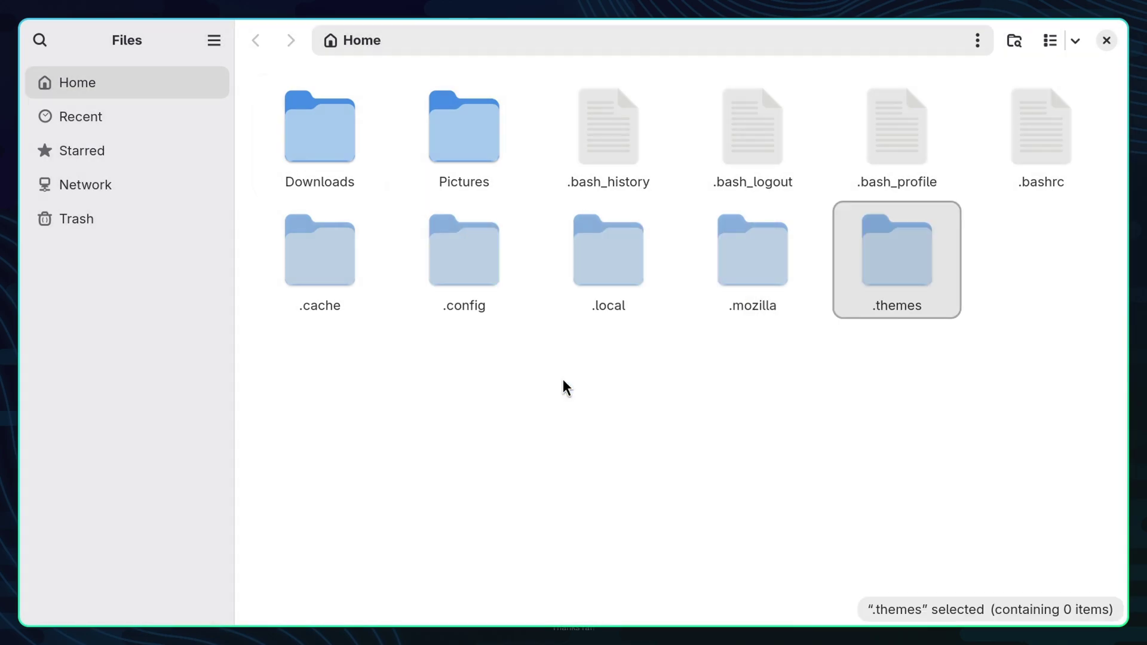
- Create the .icons and .fonts folders in home
right_click(563, 380)
click(609, 396)
text(.icons)
click(610, 404)
right_click(604, 379)
click(643, 395)
text(.fonts)
key(Return)
click(642, 394)
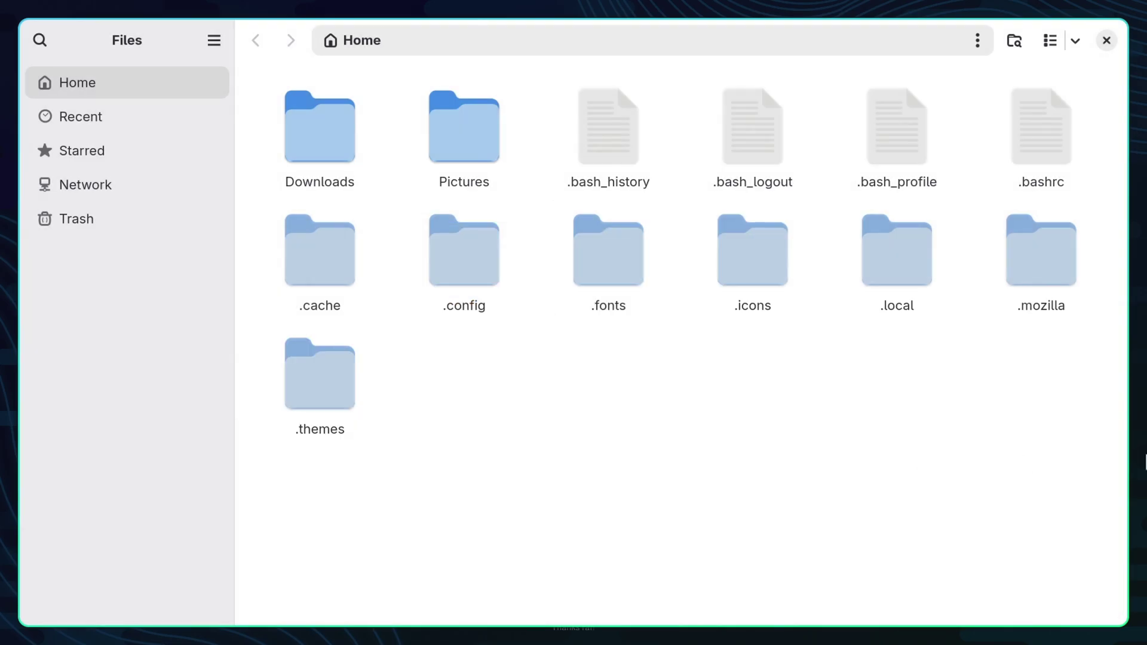
- Extract the Everforest archive and move Everforest-BL-MB-Dark into ~/.themes
right_click(469, 139)
click(496, 151)
double_click(463, 144)
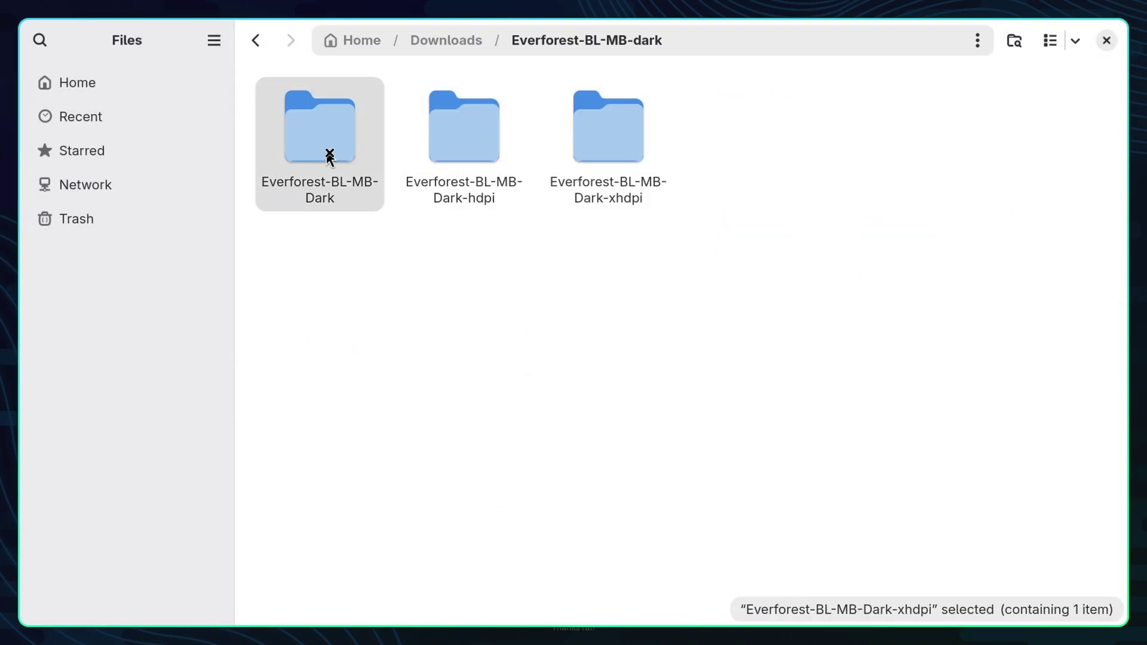
right_click(329, 155)
click(379, 197)
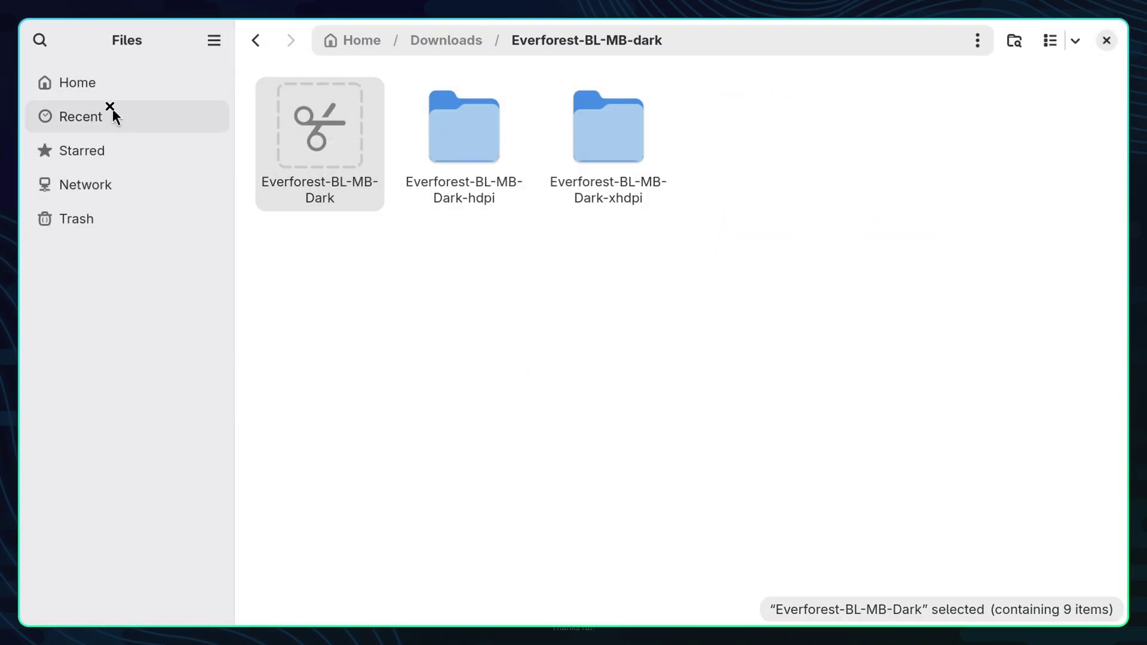
click(77, 83)
double_click(322, 393)
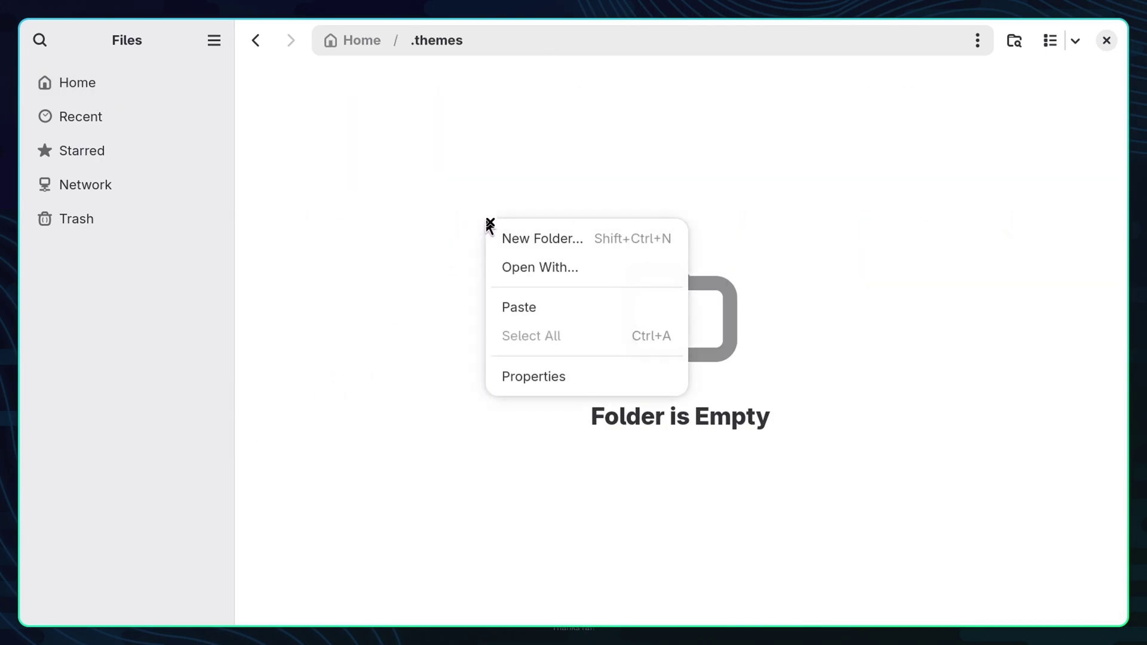
click(519, 307)
- Move the Dominus_Dark_Funeral icon folder from Downloads into ~/.icons
key(alt+Left)
right_click(353, 124)
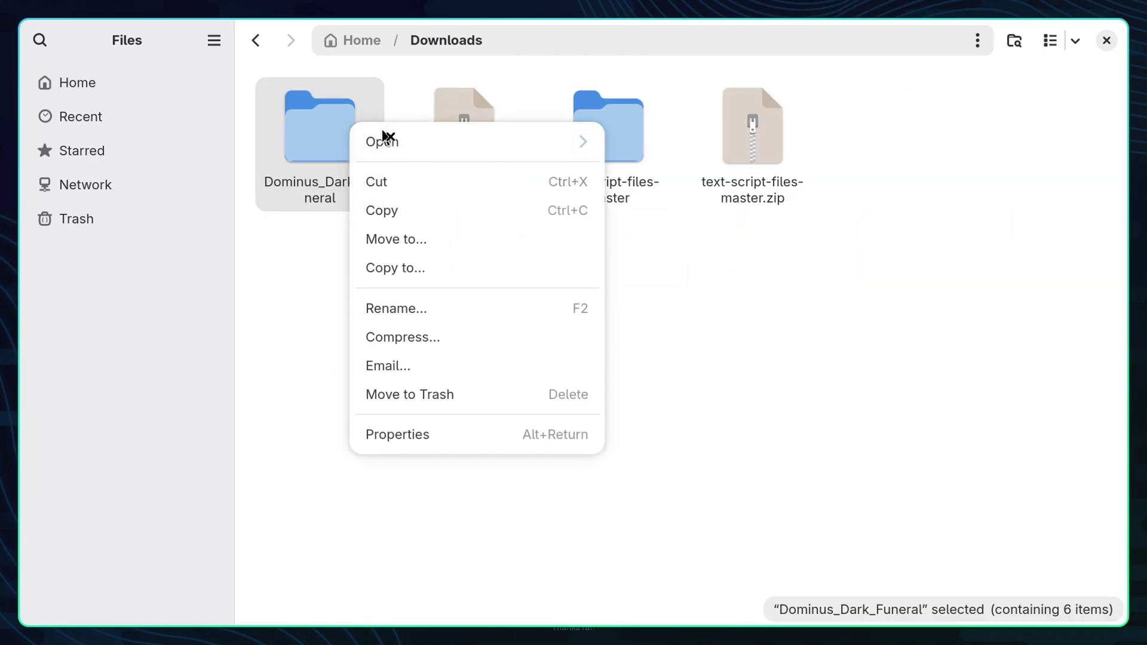
click(387, 184)
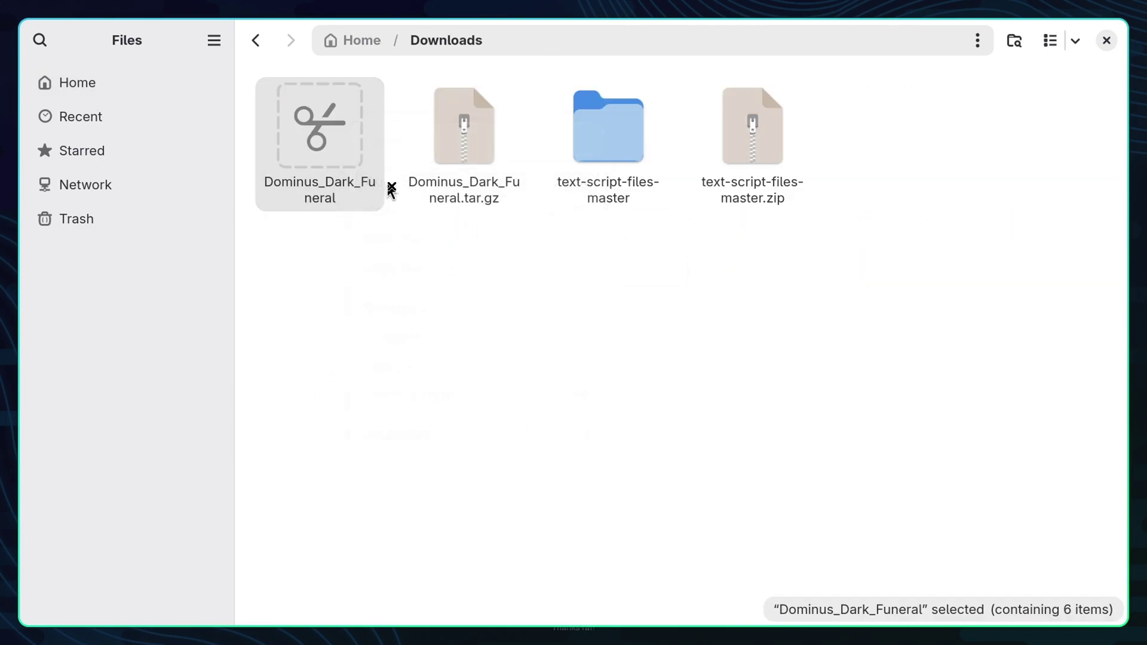
click(133, 91)
double_click(734, 293)
right_click(560, 238)
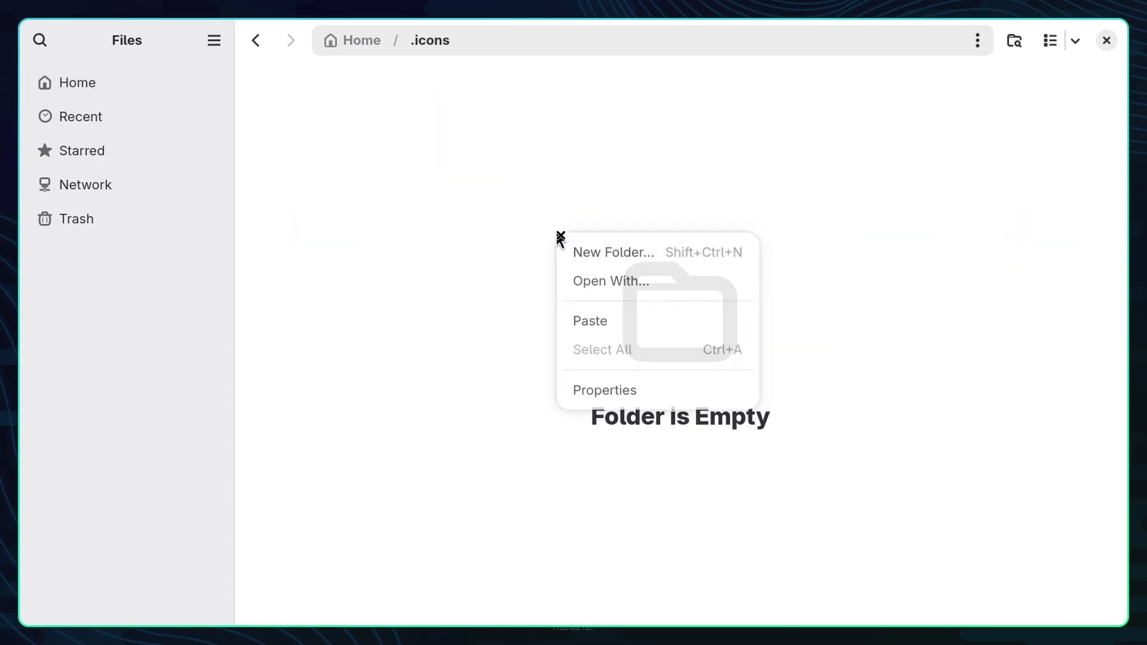
click(621, 323)
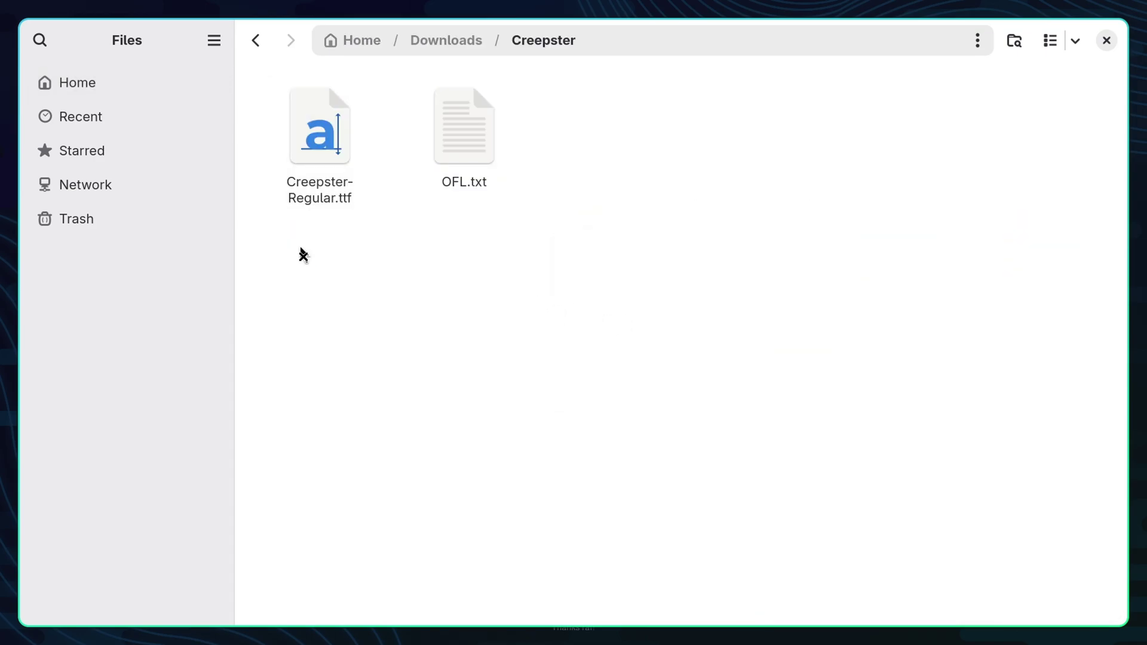
- Cut Creepster-Regular.ttf and open the ~/.fonts folder
click(327, 157)
right_click(328, 156)
click(381, 238)
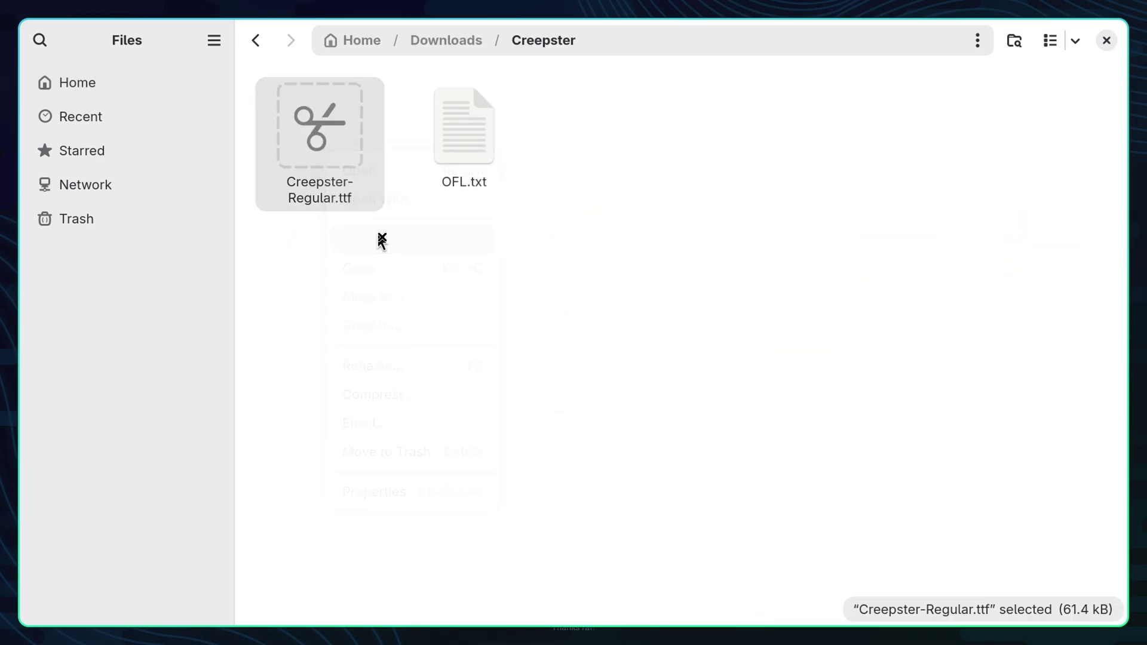
click(138, 88)
double_click(591, 282)
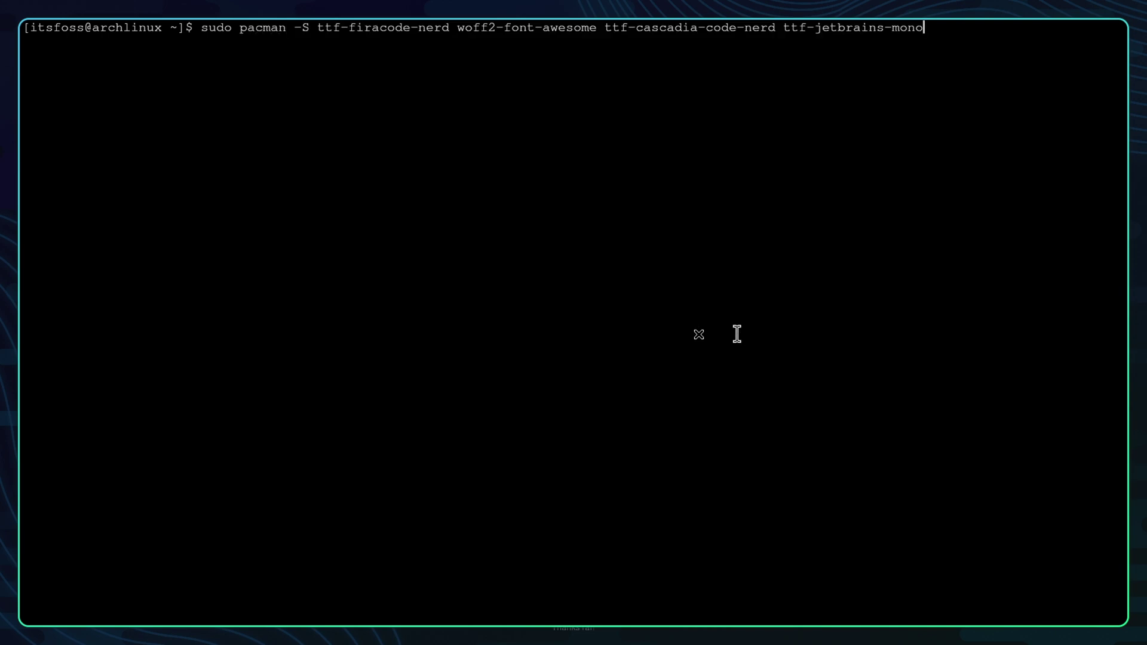
- Run pacman for ttf-firacode-nerd, woff2-font-awesome, ttf-cascadia-code-nerd and ttf-jetbrains-mono
key(Return)
key(Return)
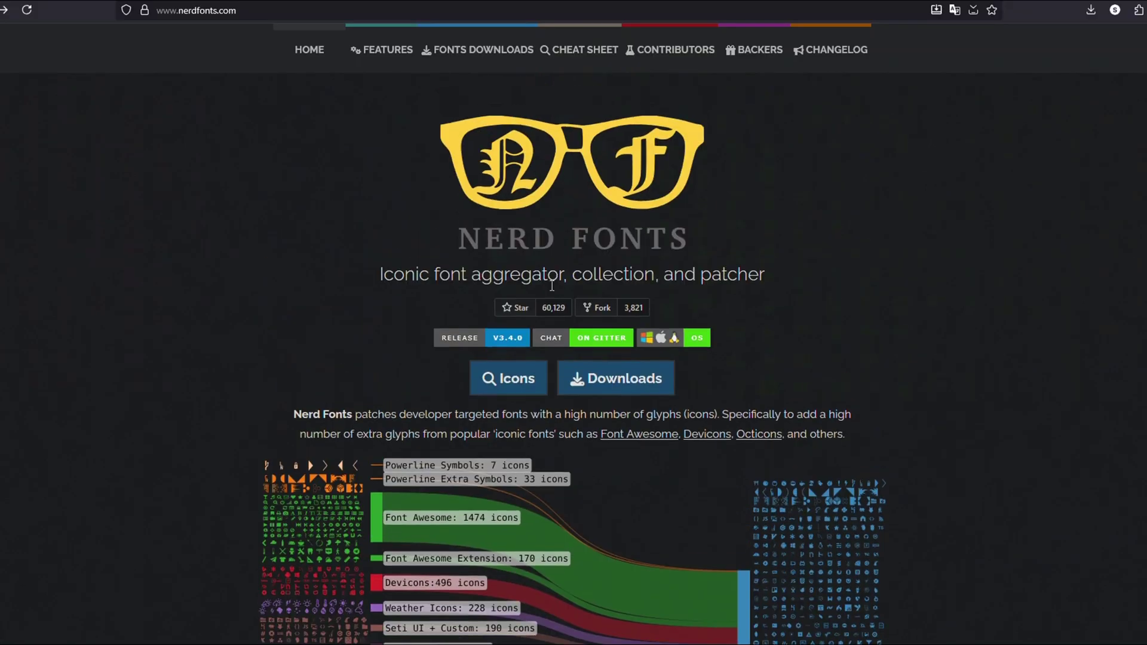
- Browse the Nerd Fonts downloads, then open config/halloween-hyprland in PCManFM
click(629, 395)
scroll(281, 239, down, 5)
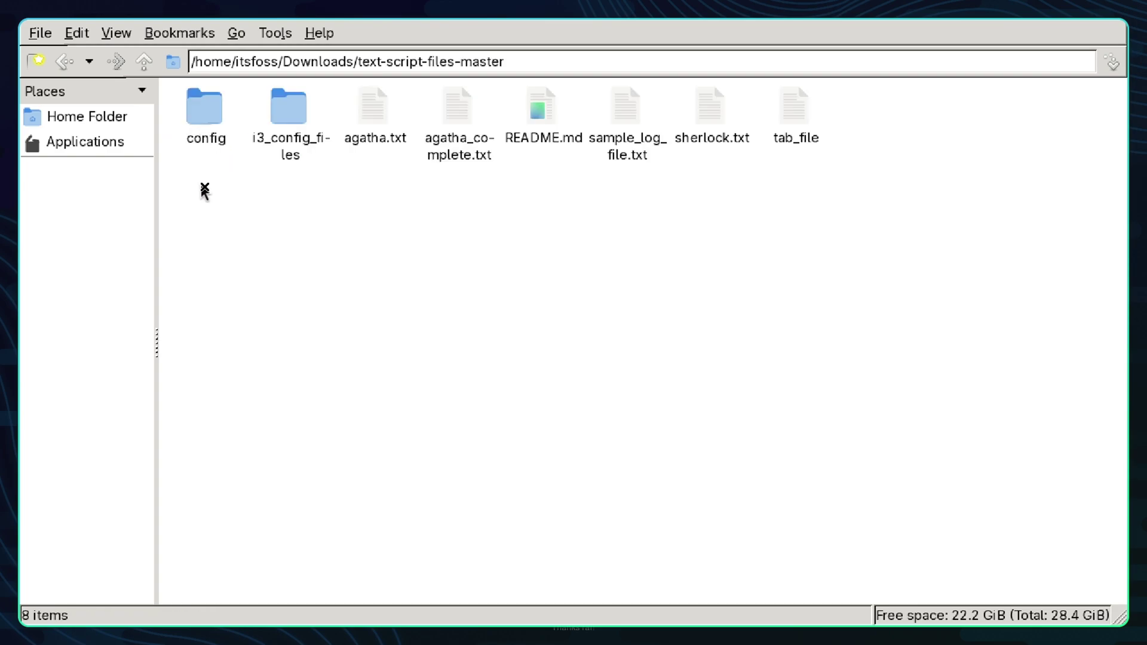
double_click(206, 142)
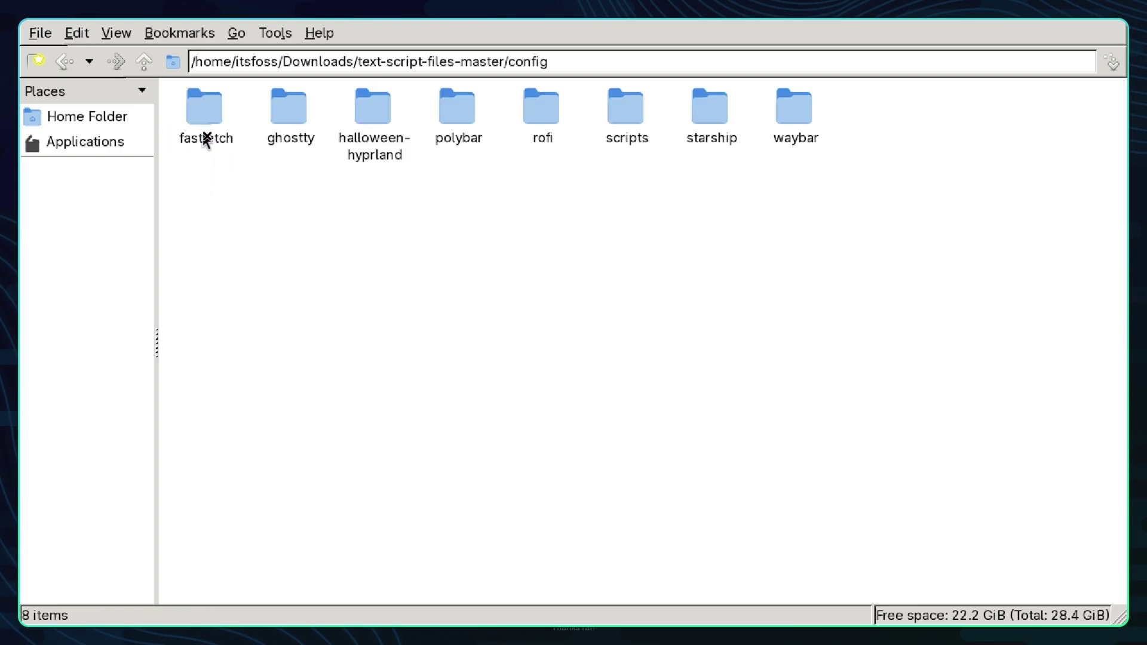
double_click(339, 155)
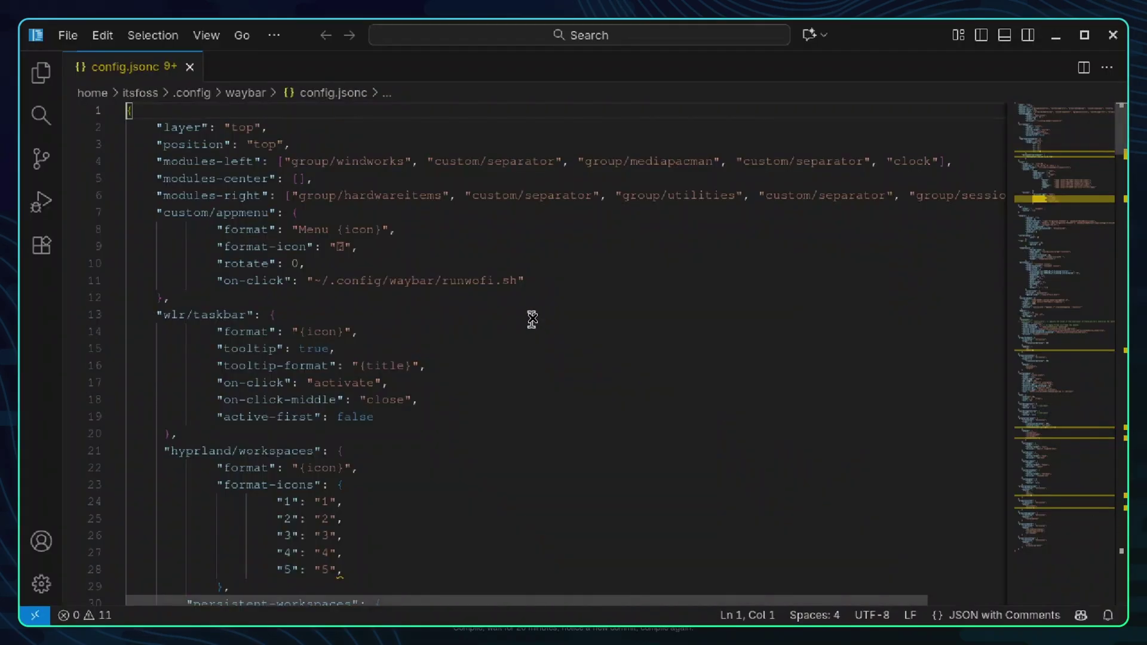
- Search config.jsonc for 'Virtual' to find the Virtual-1 persistent-workspaces entry
click(312, 214)
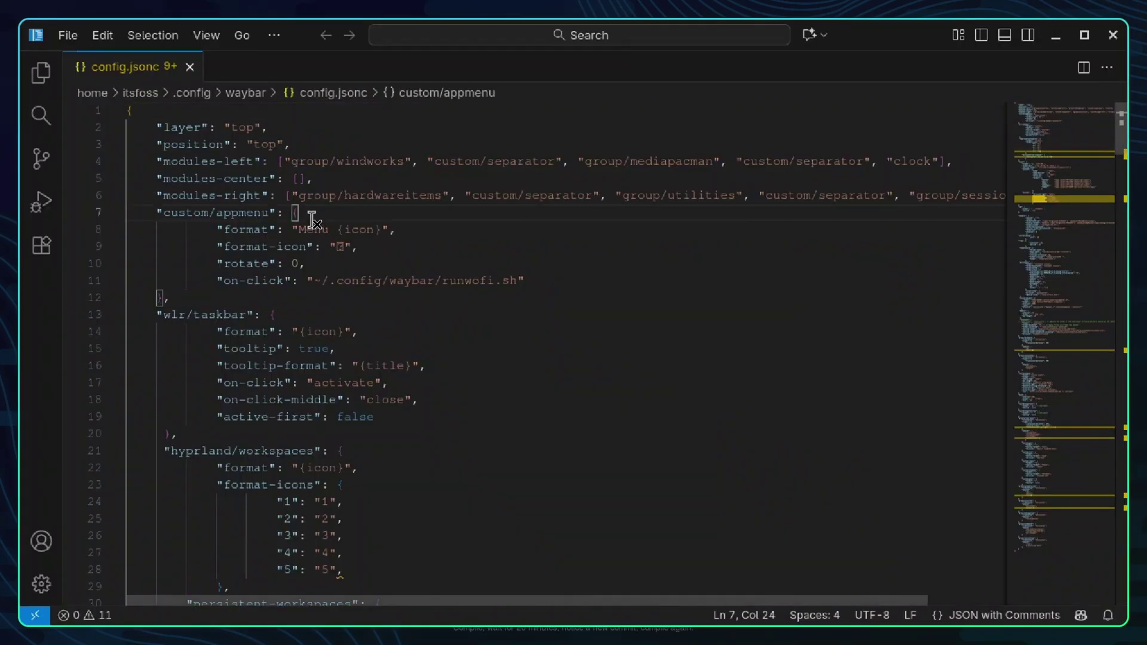
key(ctrl+f)
text(Vi)
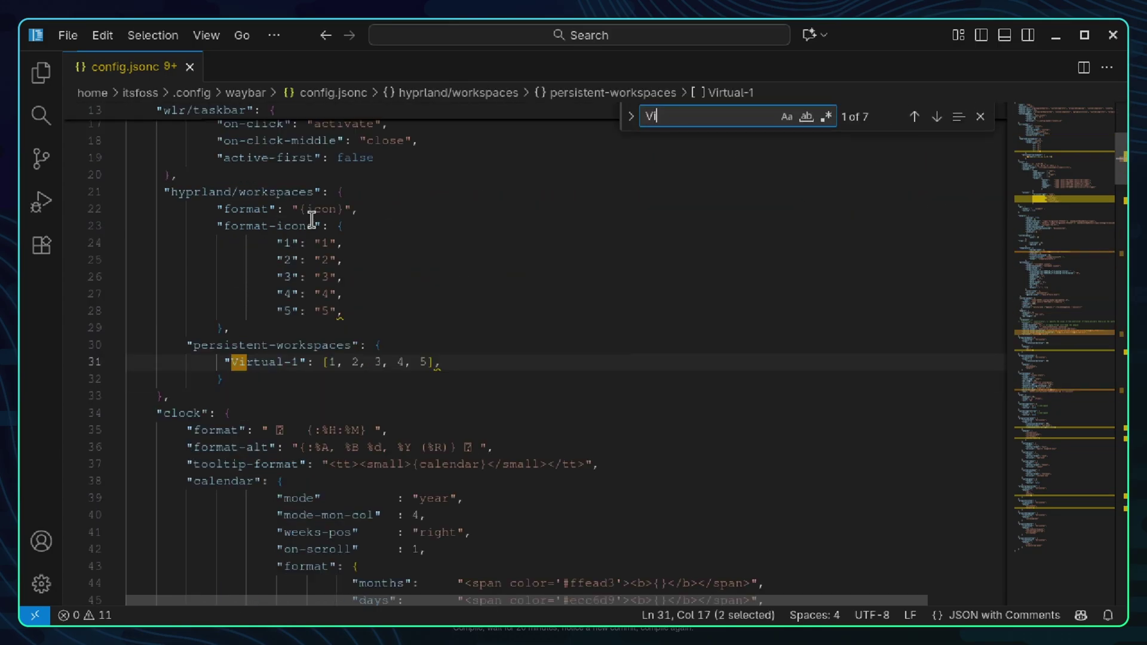
text(t)
key(BackSpace)
key(BackSpace)
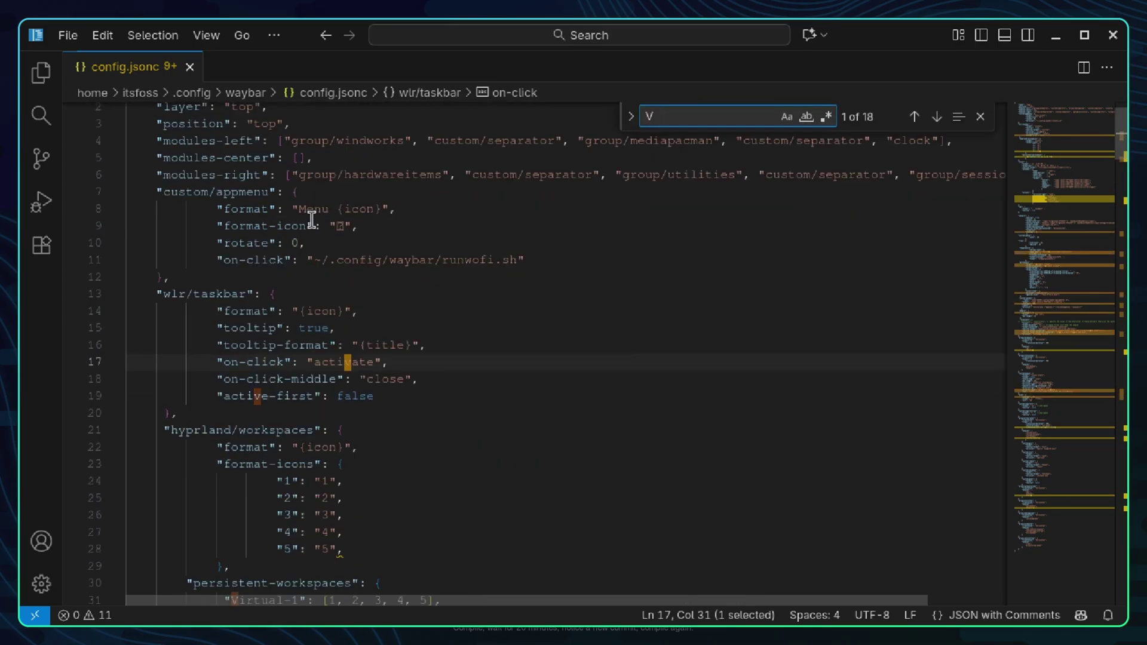
key(BackSpace)
text(Virta)
key(BackSpace)
key(BackSpace)
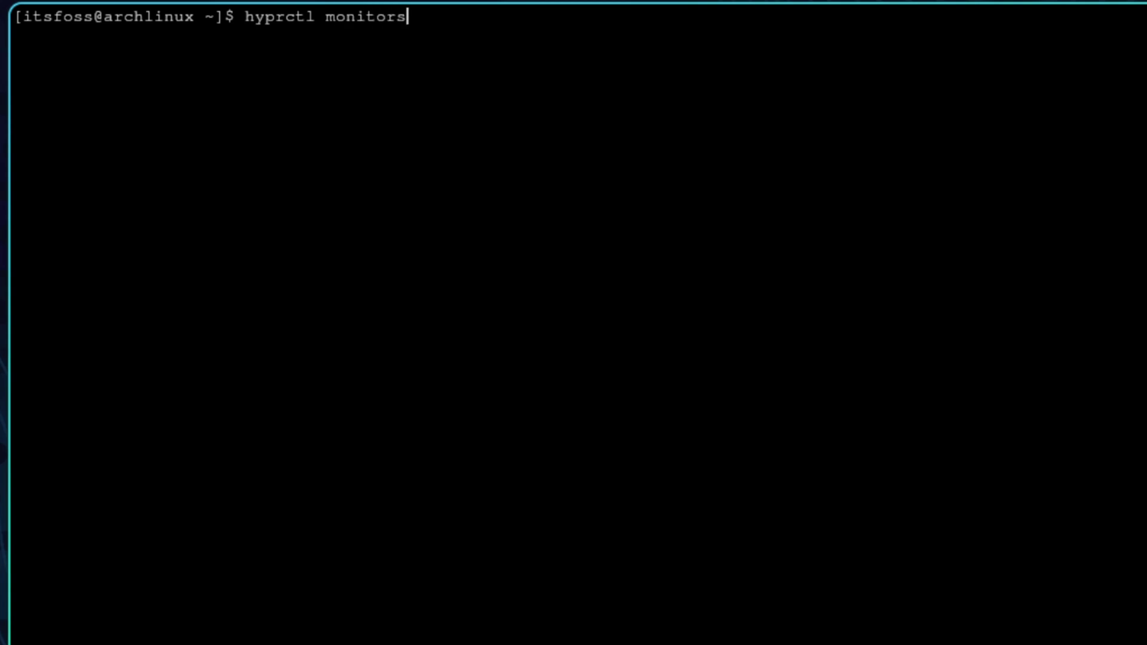
- Run hyprctl monitors and select the Virtual-1 monitor name in the output
key(Return)
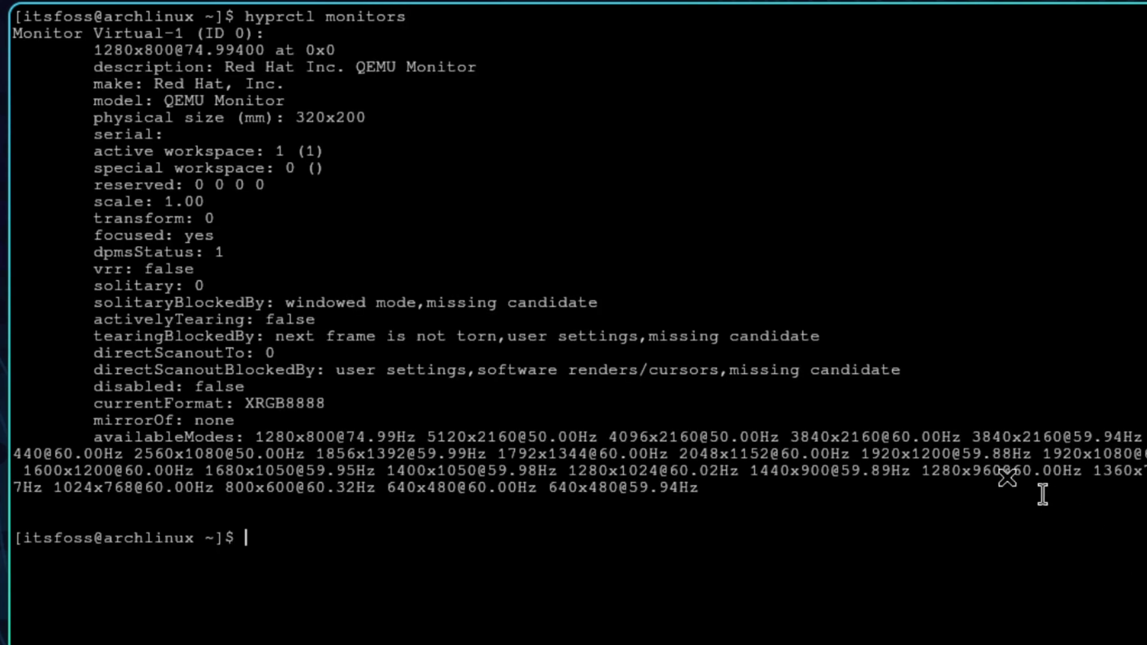
double_click(147, 33)
click(200, 109)
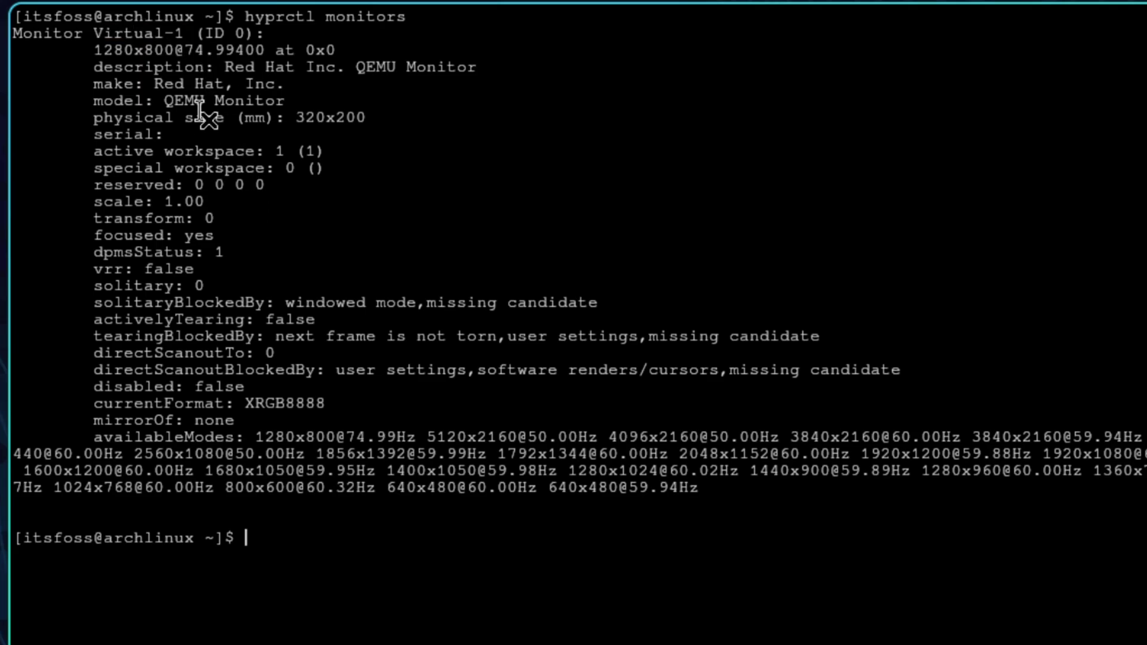
double_click(147, 33)
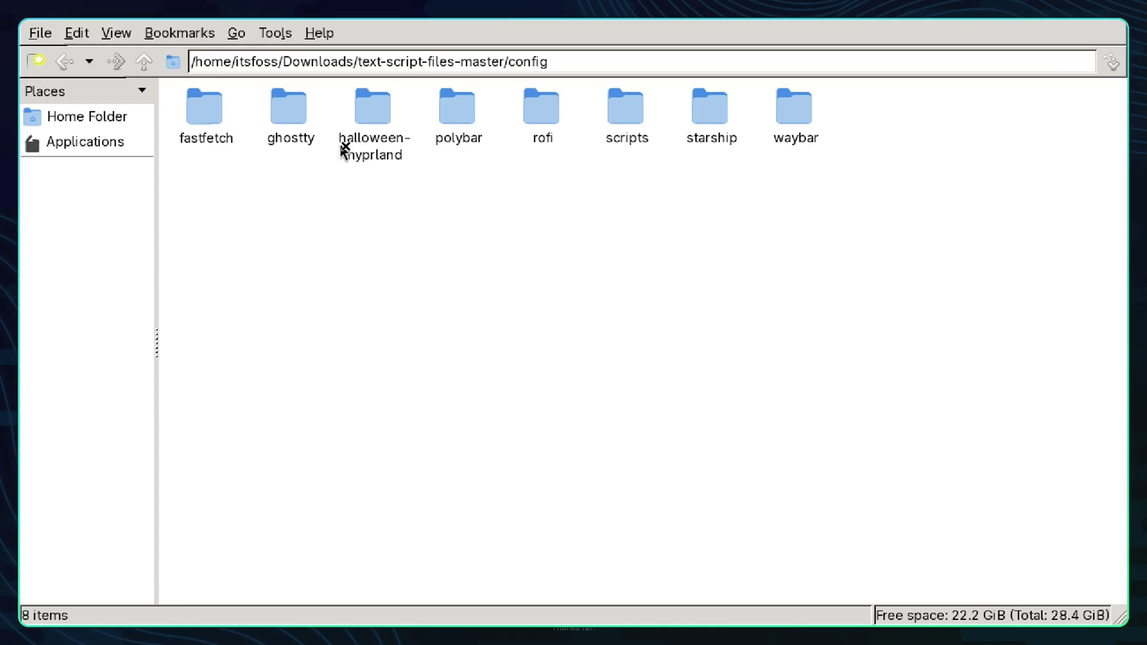
double_click(345, 148)
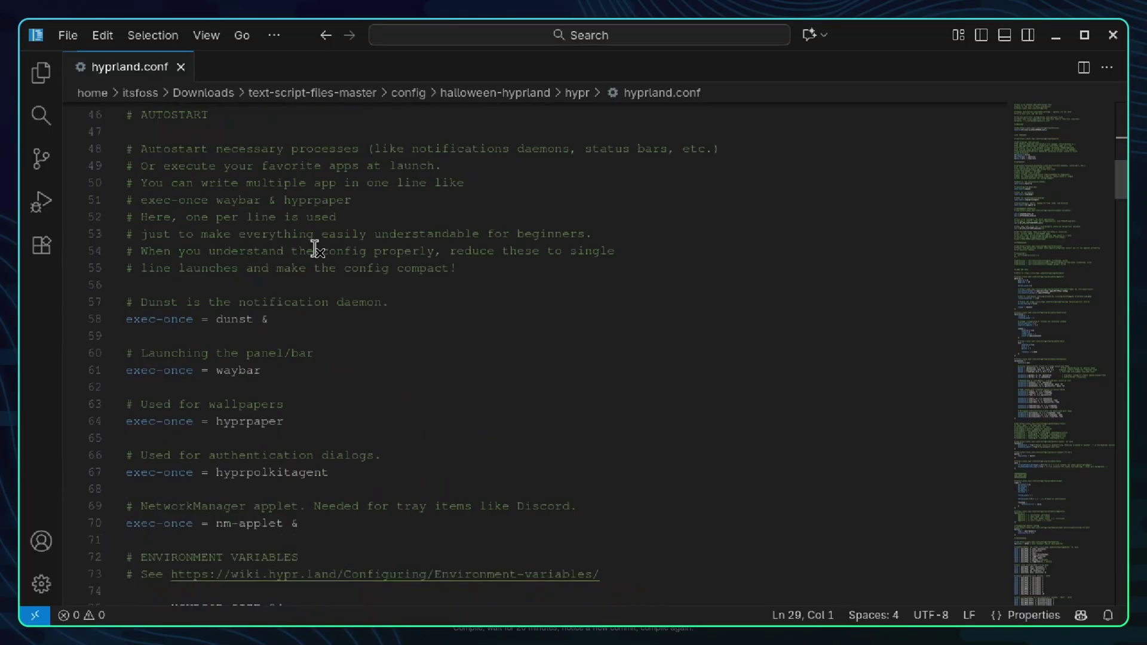
- Search hyprland.conf for Virtual-1, then open hyprlock.conf and hyprpaper.conf in Code - OSS
key(ctrl+f)
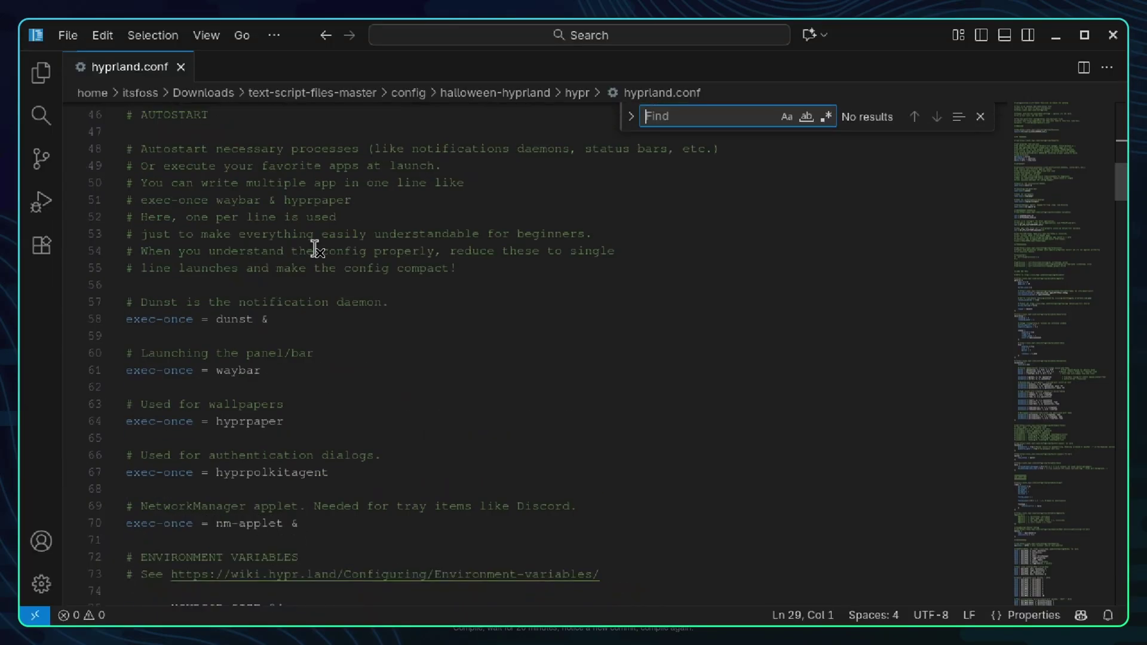
text(Virtual-1)
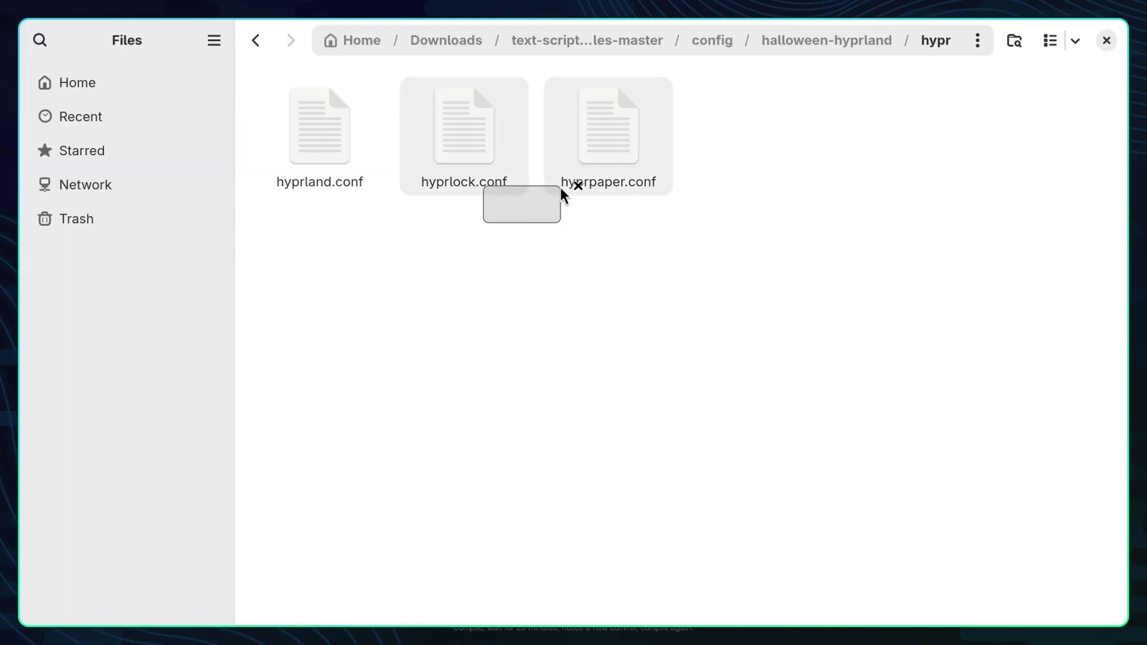
drag(566, 186, 616, 142)
right_click(616, 141)
click(643, 187)
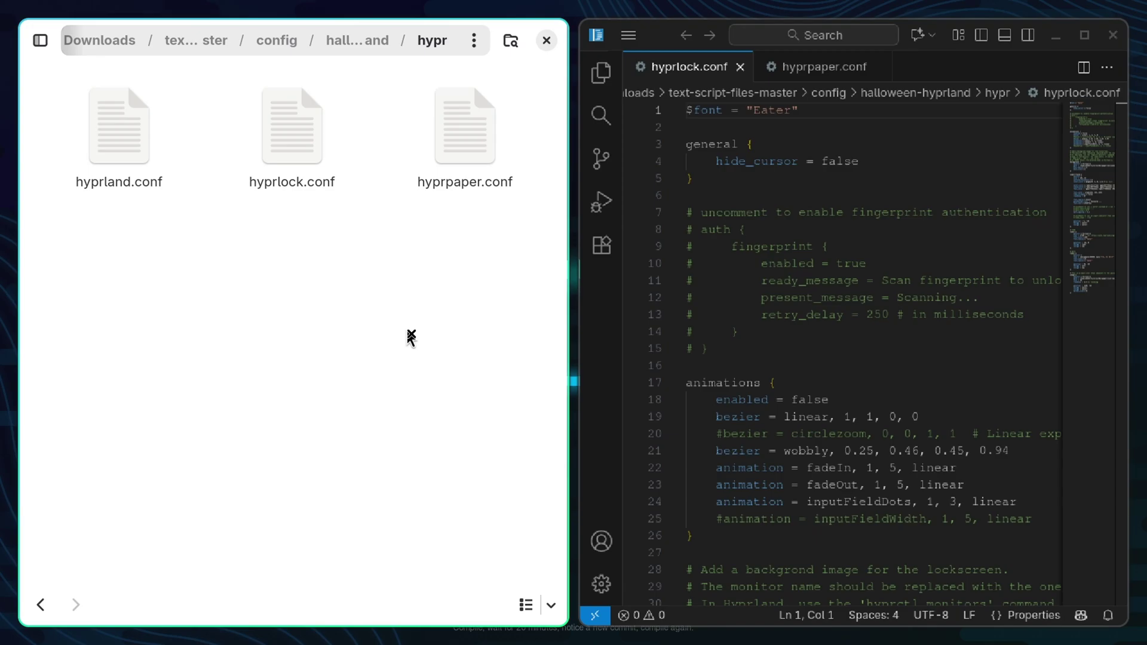
- Step through the Virtual-1 matches in hyprlock.conf, then view hyprpaper.conf
key(ctrl+f)
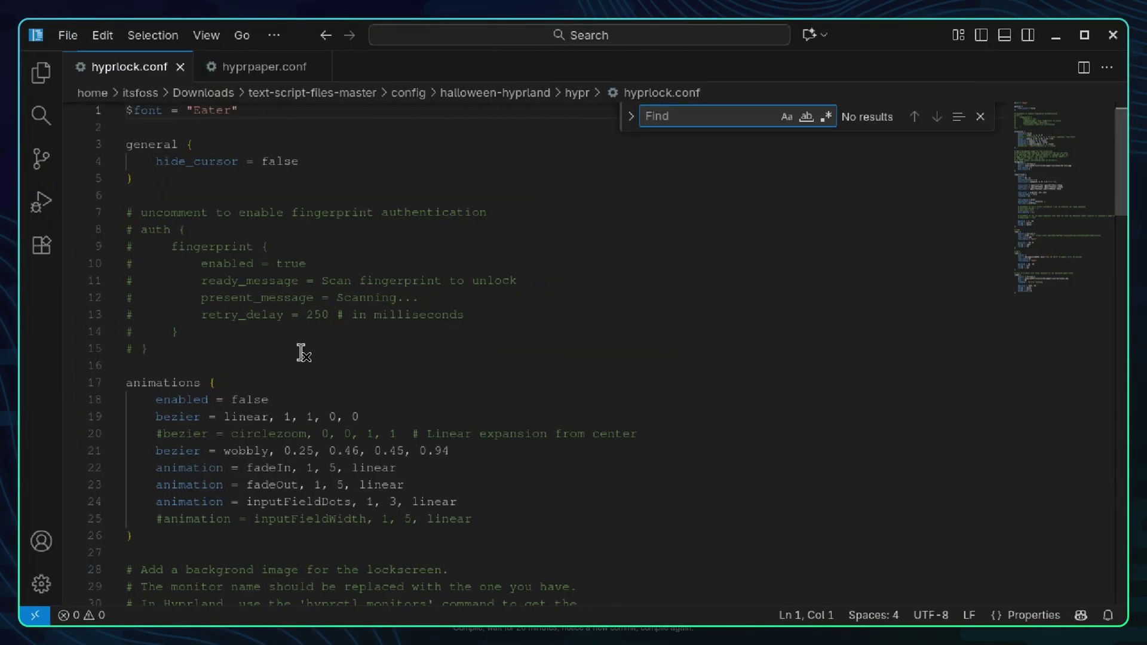
text(Virtual-1)
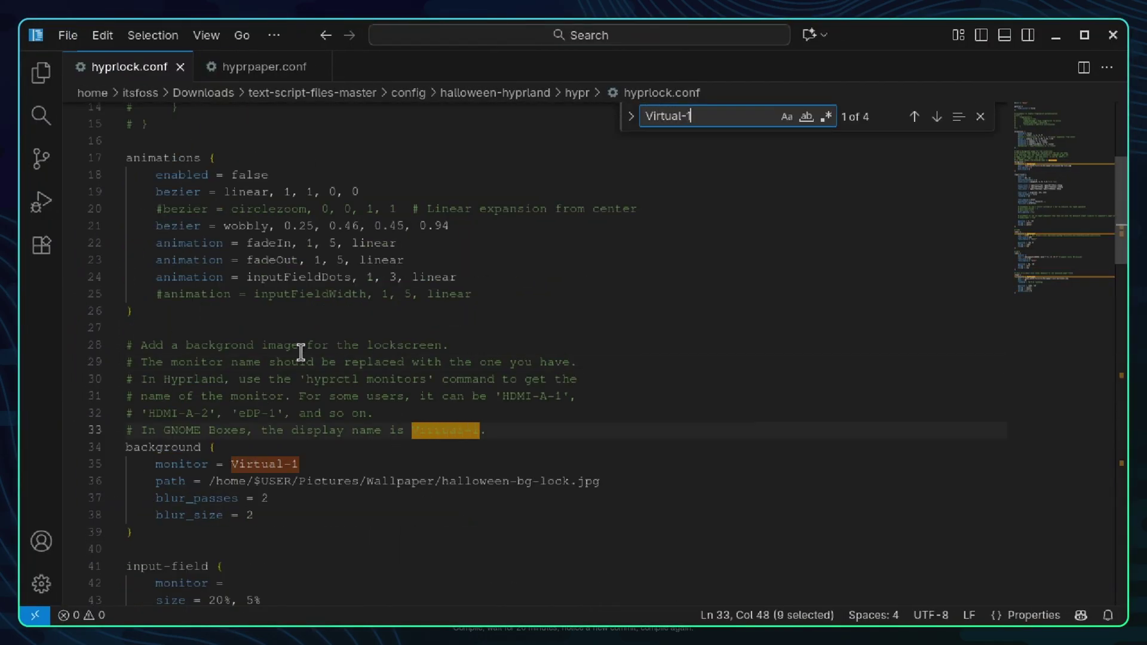
click(937, 116)
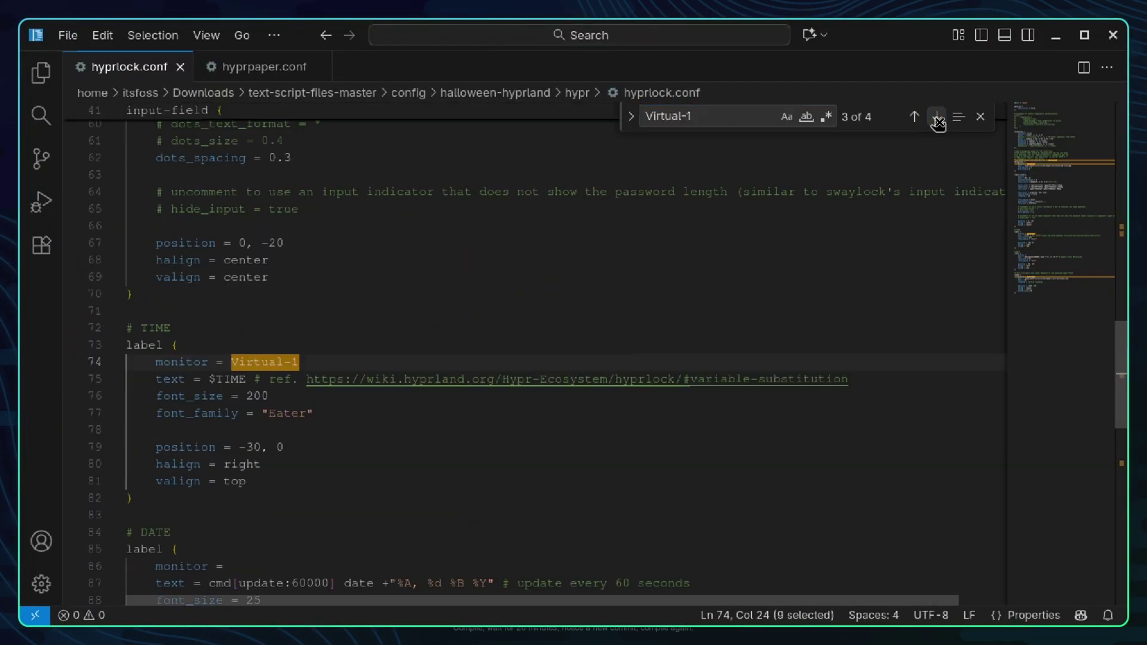
click(937, 117)
click(937, 117)
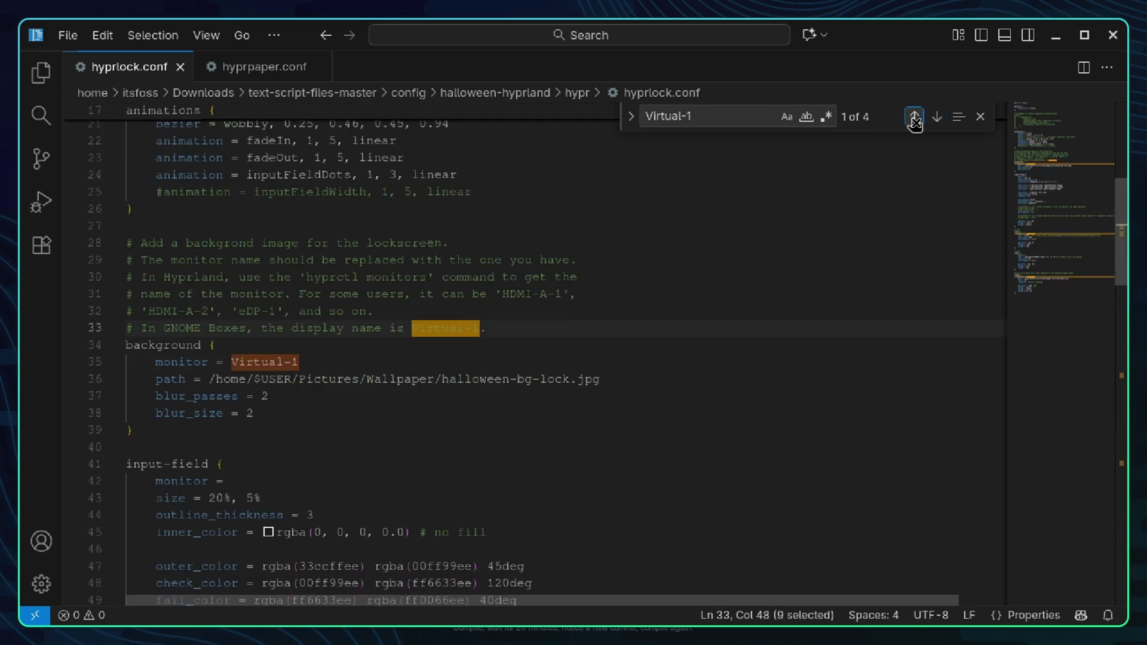
click(256, 69)
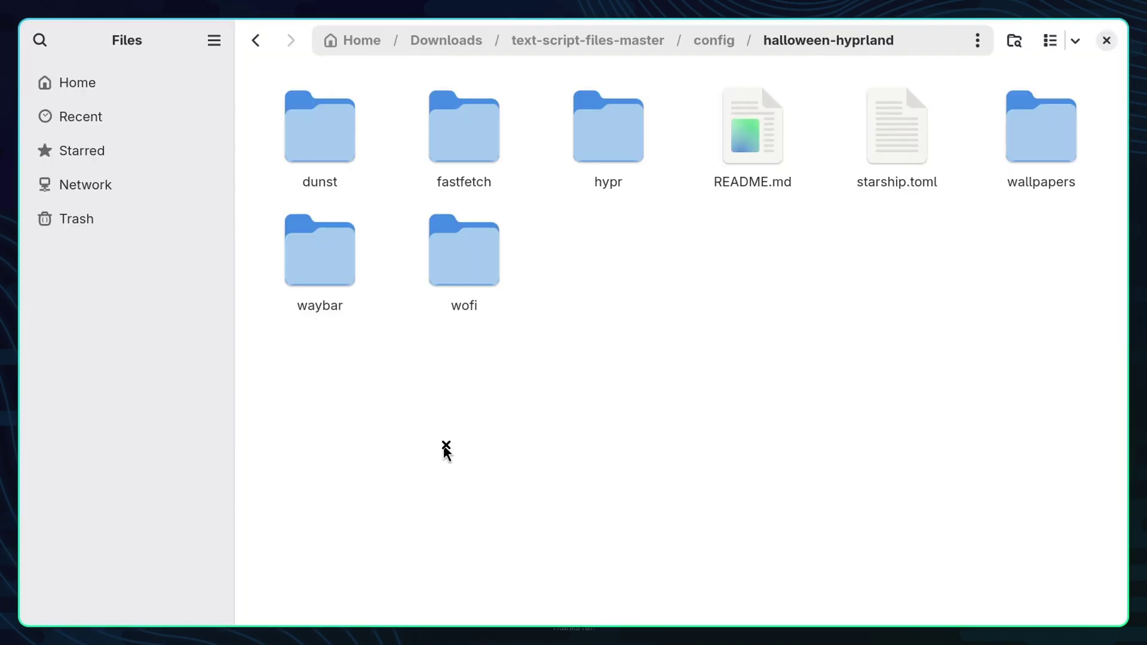
- Move the waybar folder from halloween-hyprland into ~/.config
click(336, 266)
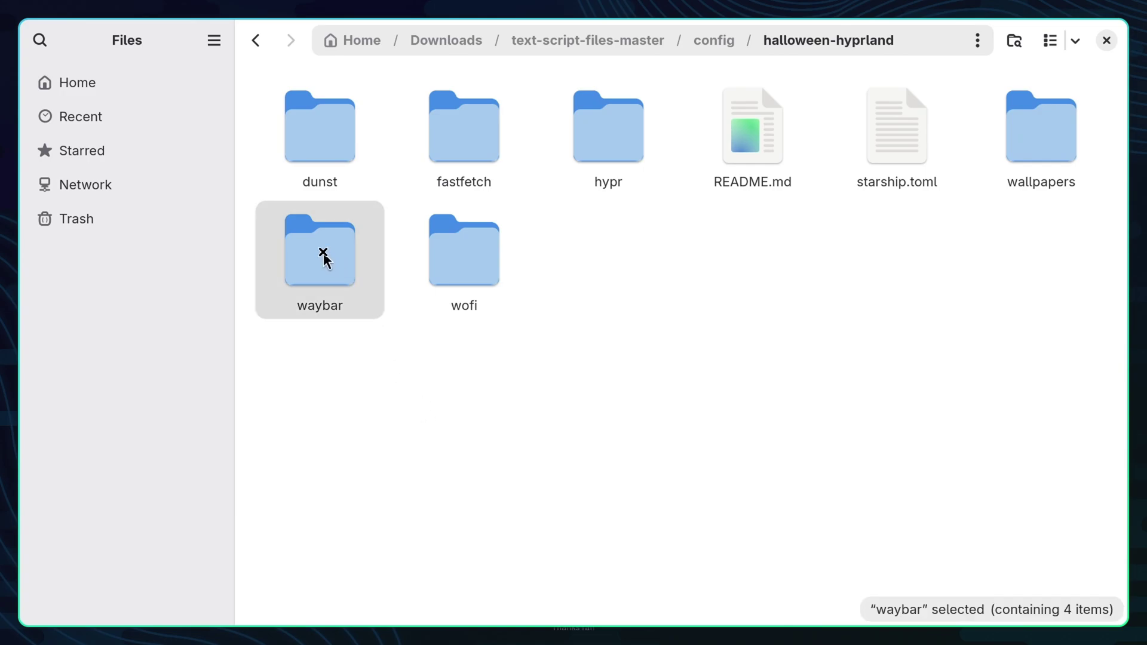
right_click(350, 251)
click(402, 305)
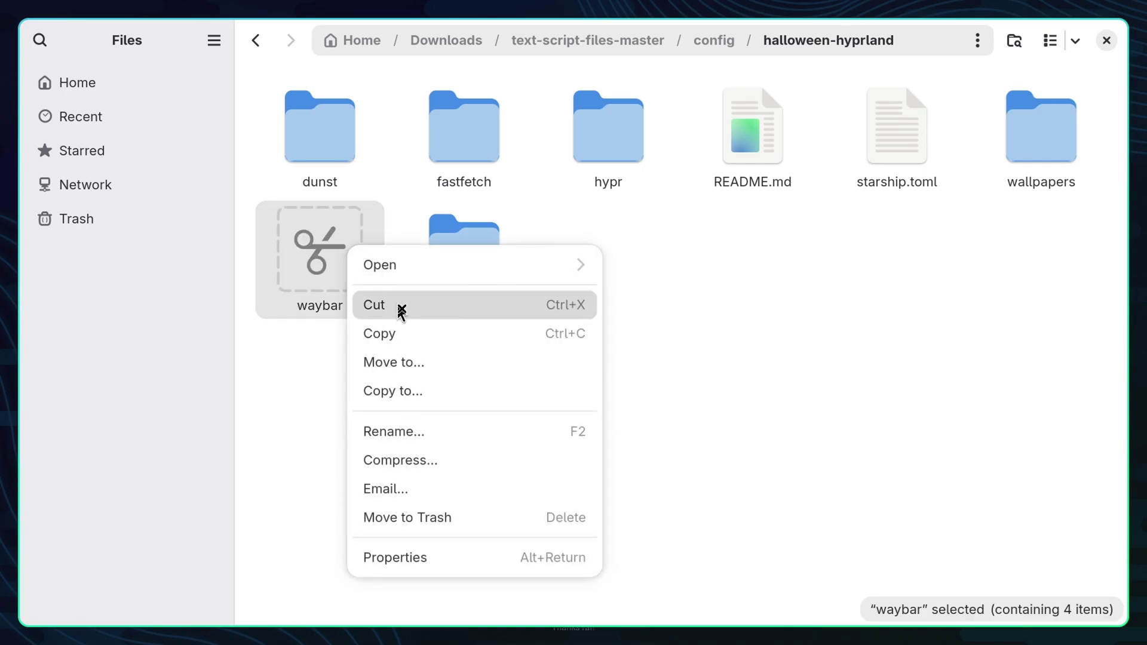
click(135, 96)
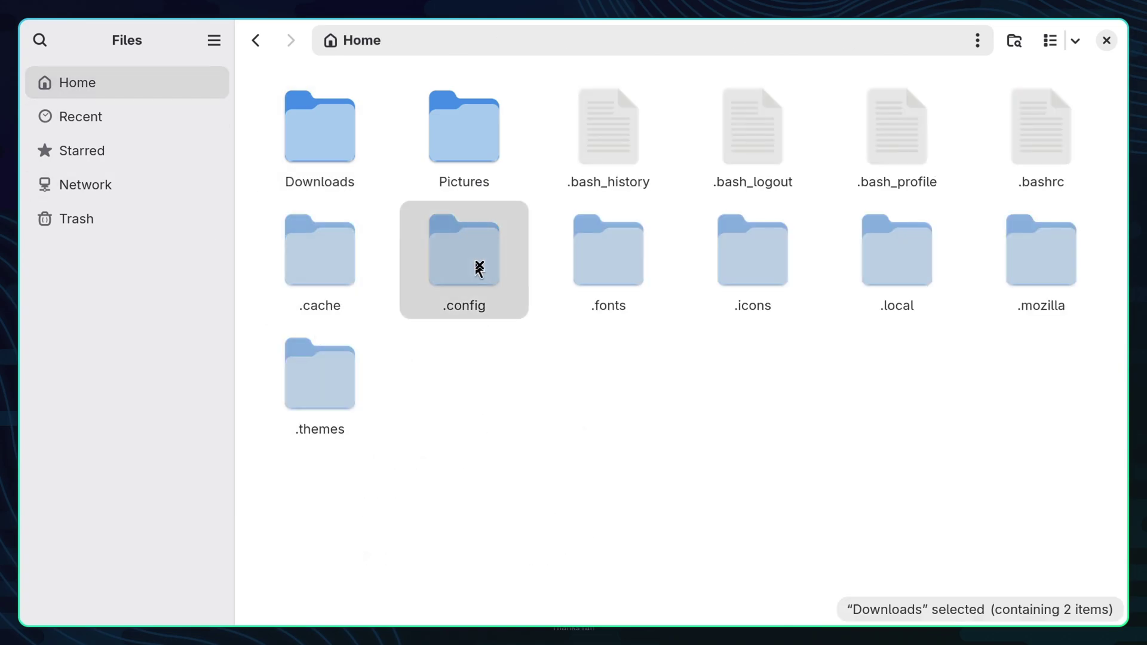
double_click(477, 267)
right_click(470, 404)
click(537, 485)
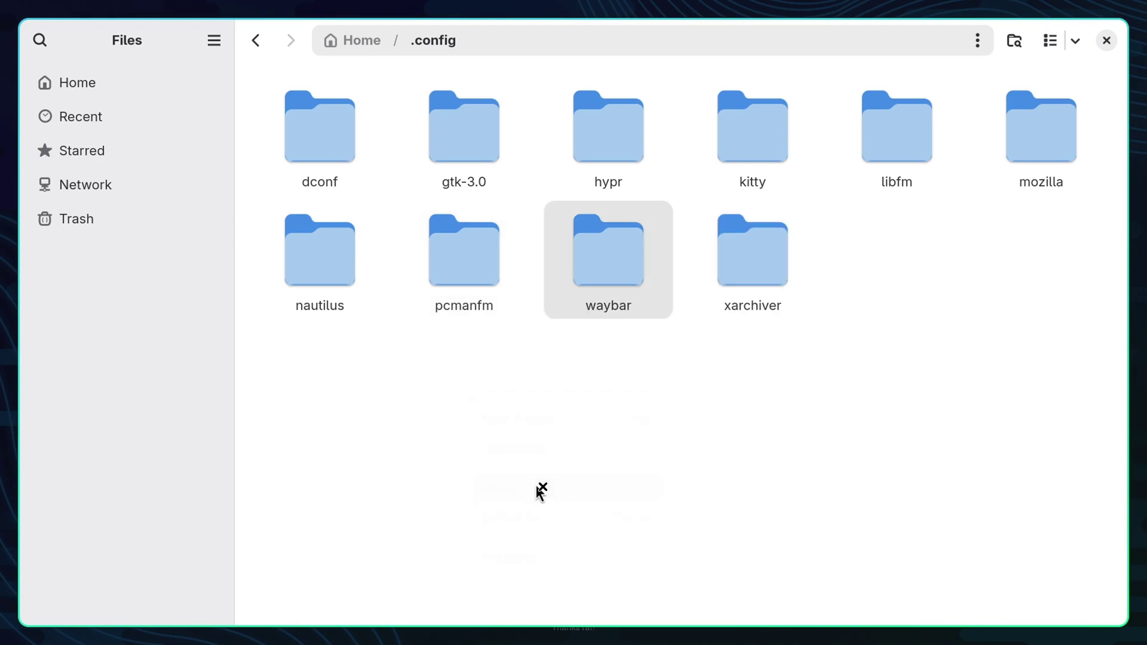
- Move wofi, dunst, fastfetch and starship.toml together into ~/.config
click(320, 251)
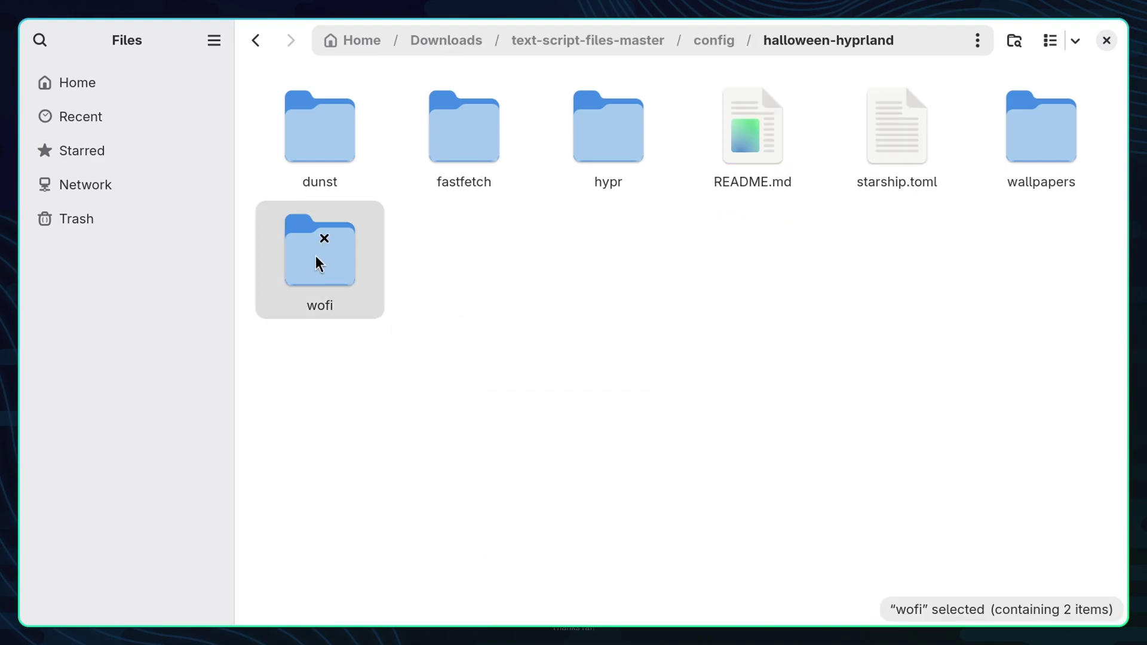
ctrl+click(329, 173)
ctrl+click(481, 166)
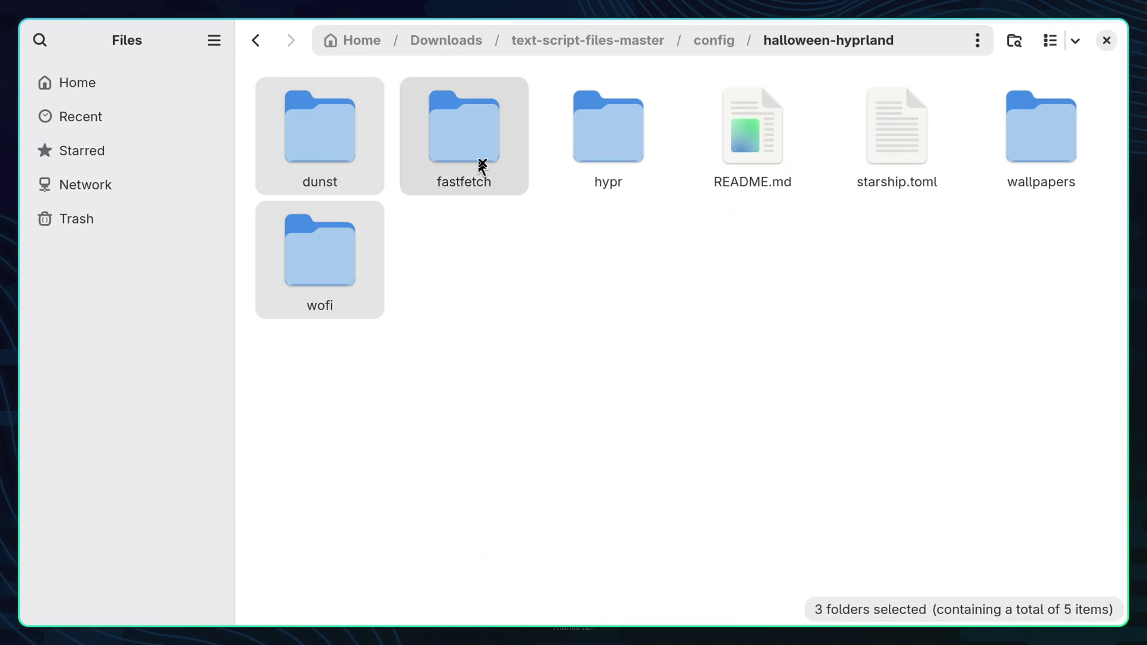
ctrl+click(916, 163)
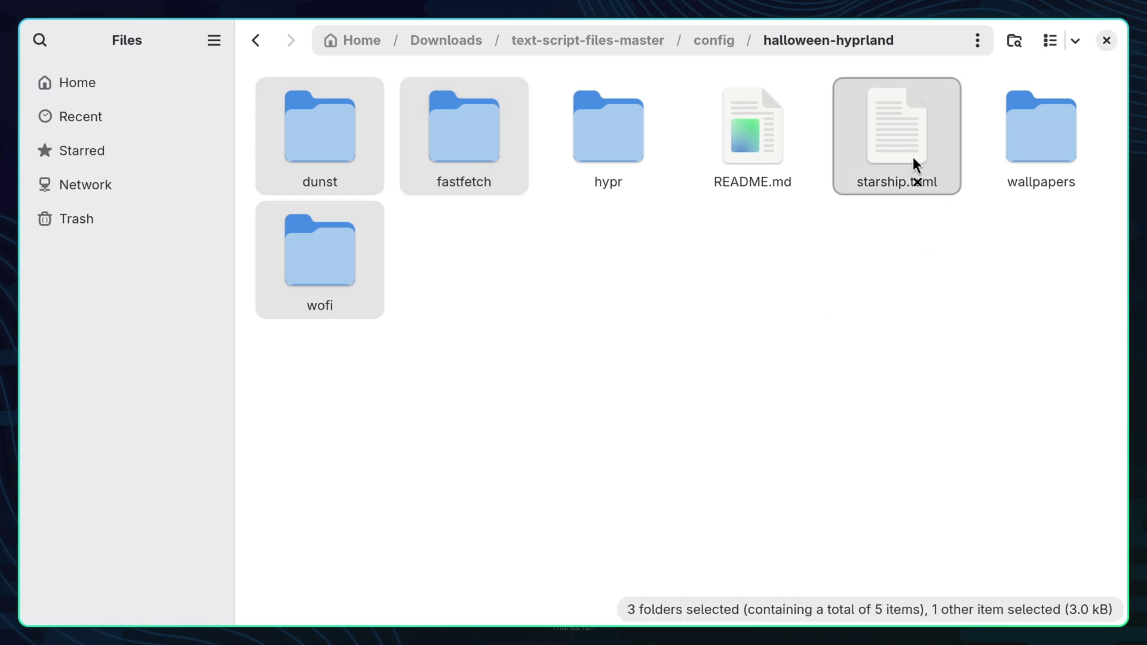
right_click(894, 162)
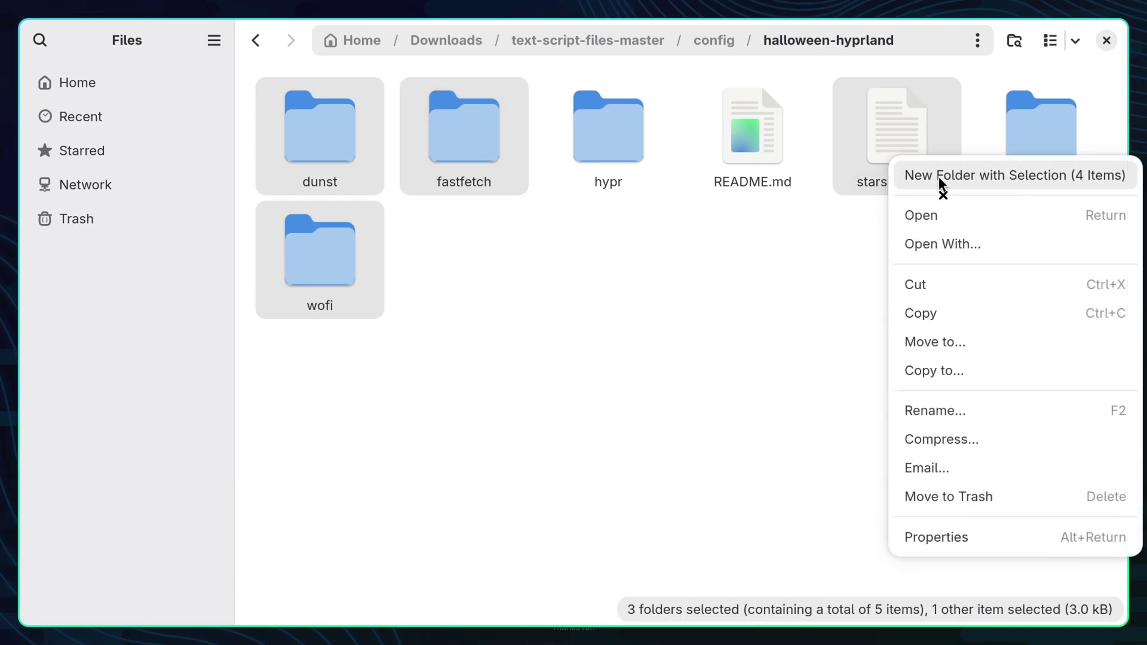
click(936, 287)
click(146, 88)
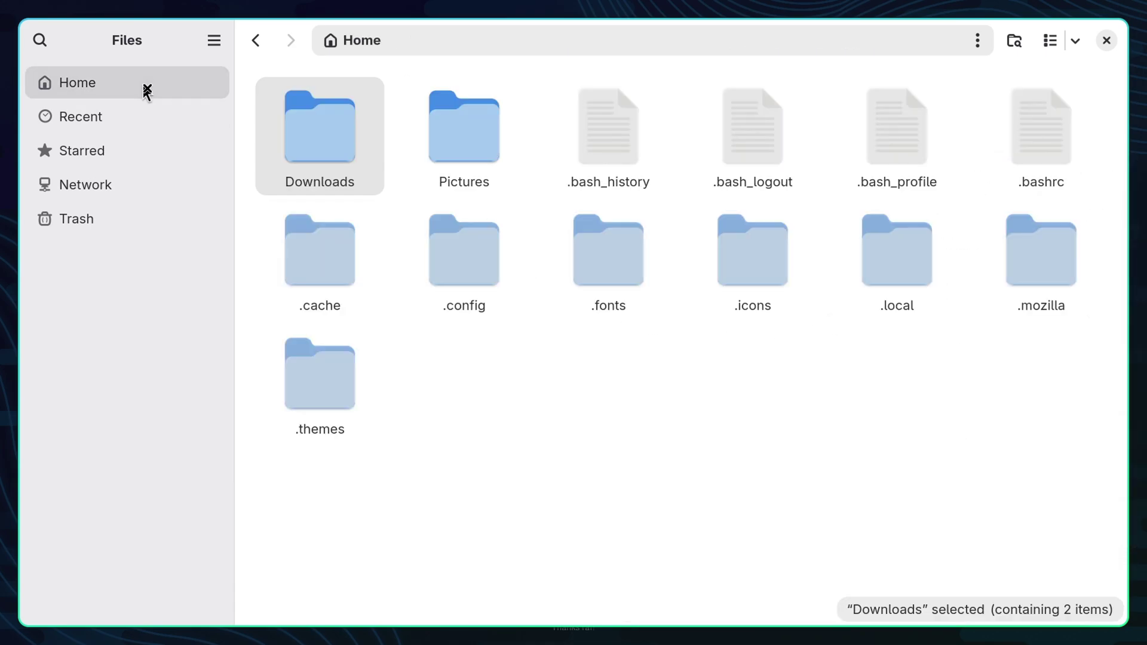
double_click(461, 296)
right_click(459, 403)
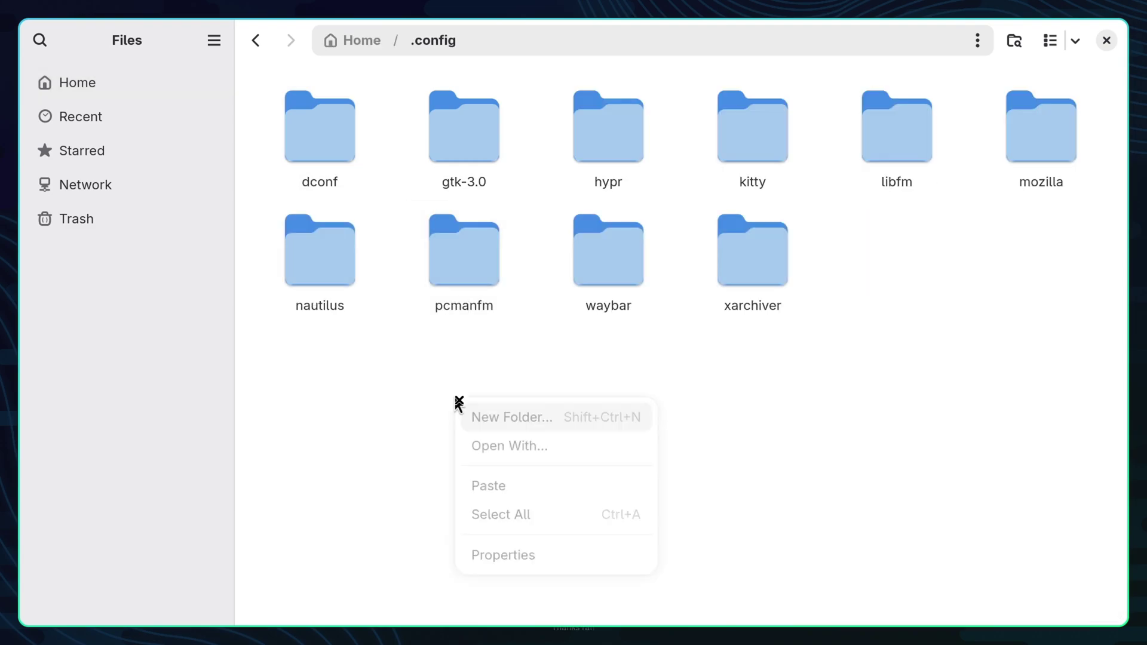
click(523, 486)
text(cp .config/hypr/)
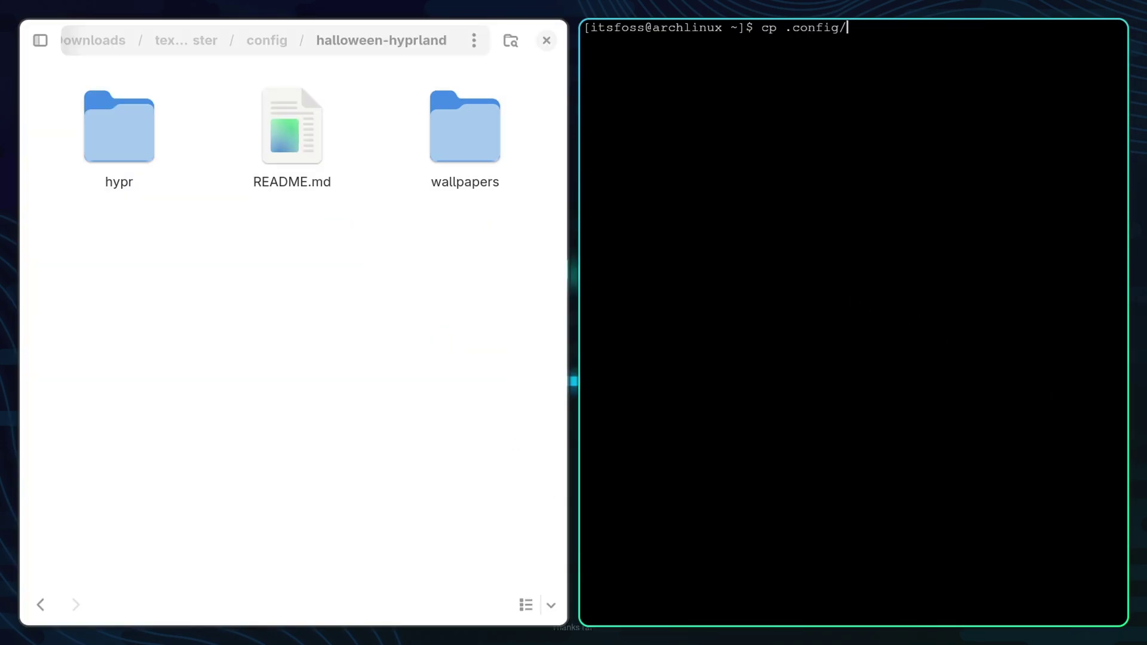
- Copy hyprland.conf to hyprland.conf.bak, then mv --exchange it with the theme's hypr/hyprland.conf
text(hyprland.conf .config/)
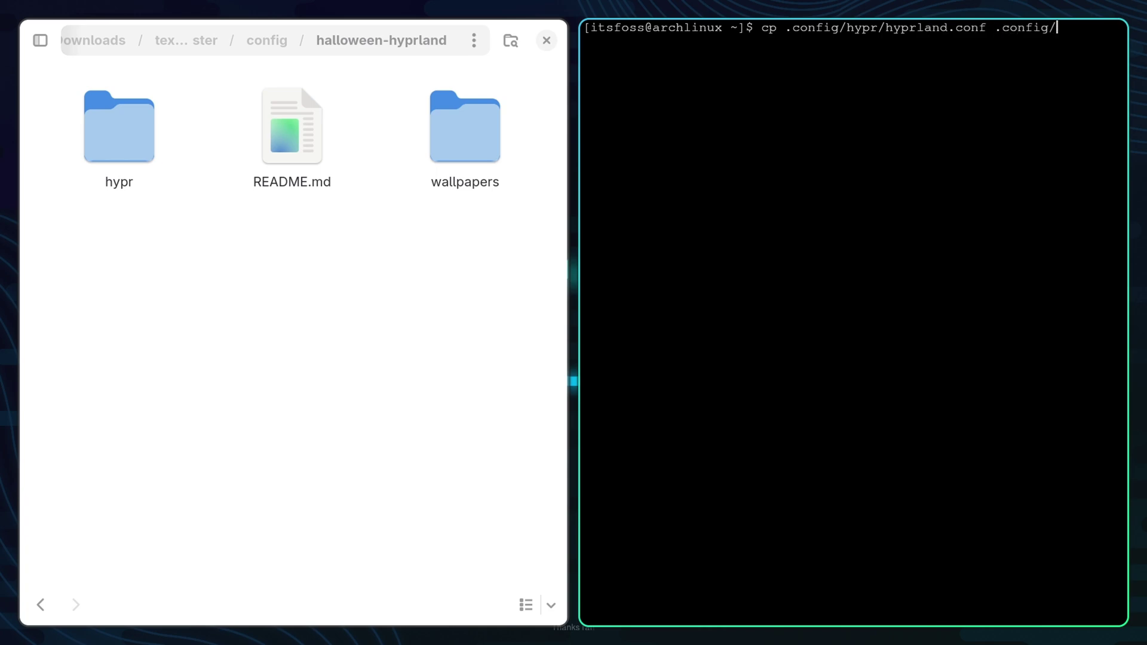
text(hypr/hyprland.conf)
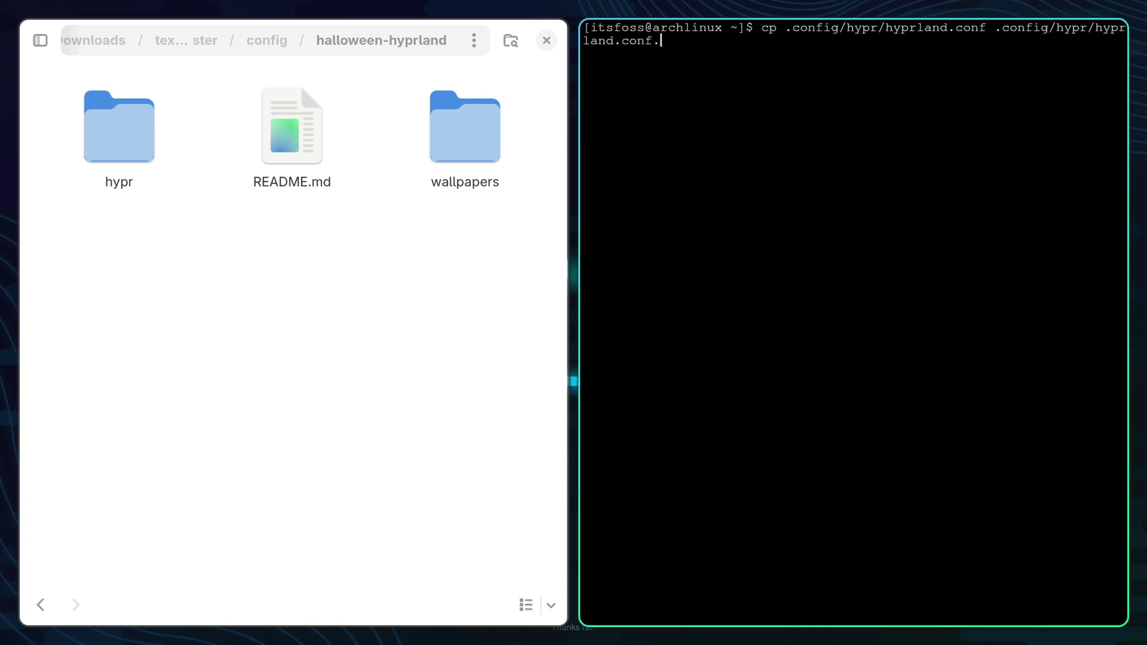
key(Return)
text(mv --exchange ~/.config/hypr/)
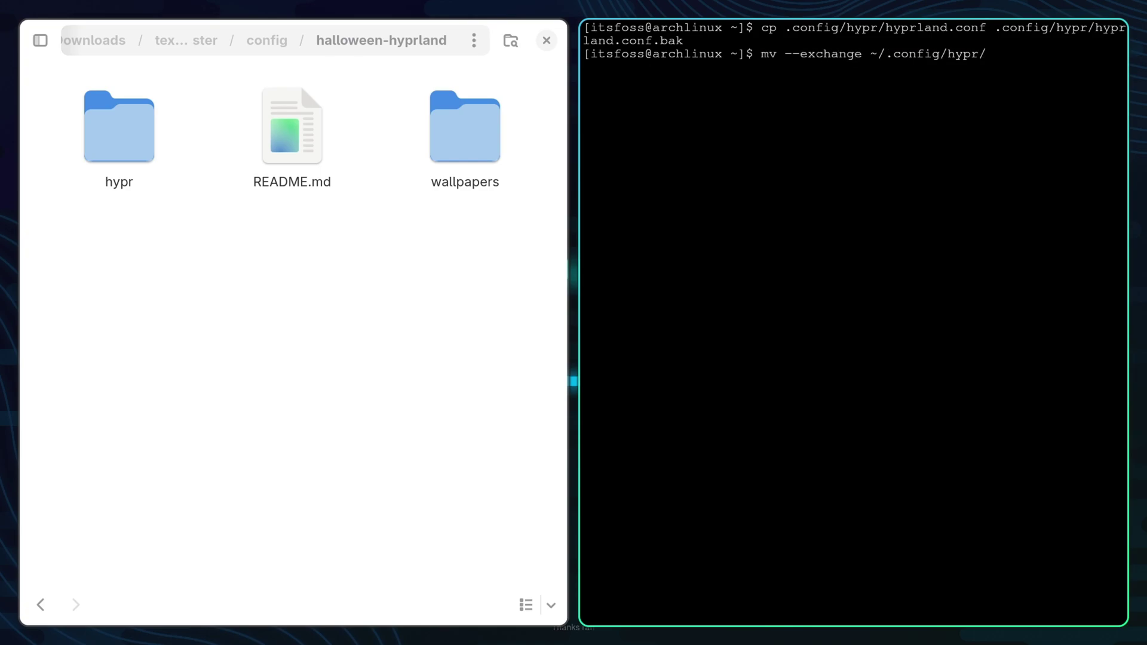
text(hyprland.conf)
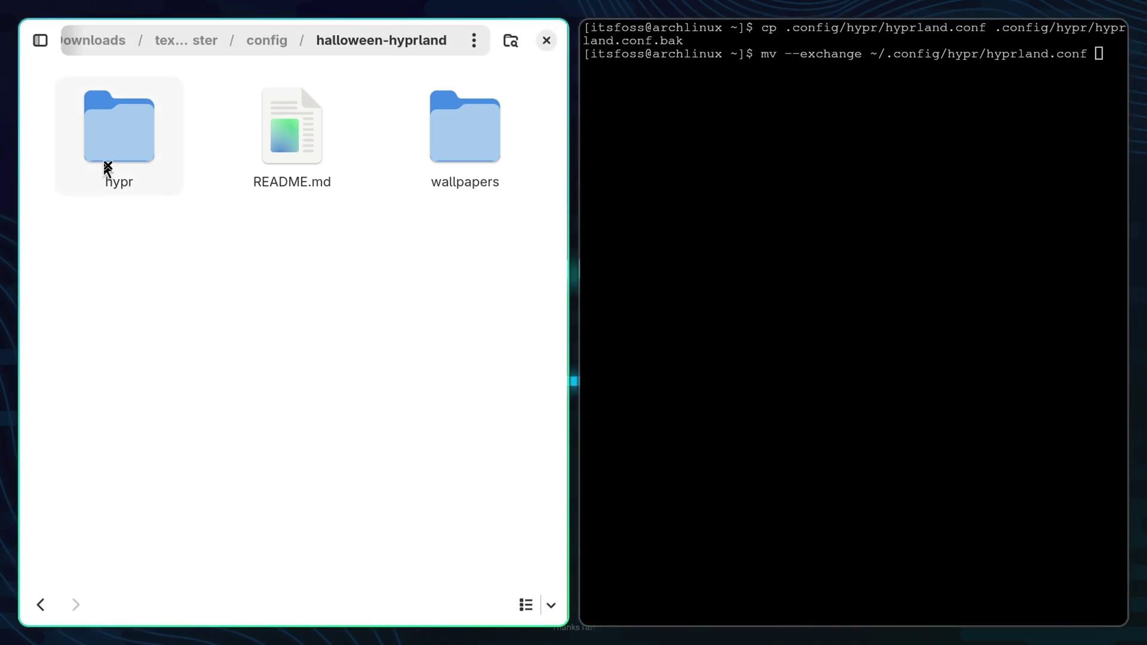
double_click(108, 169)
click(126, 174)
right_click(128, 160)
click(210, 491)
triple_click(214, 293)
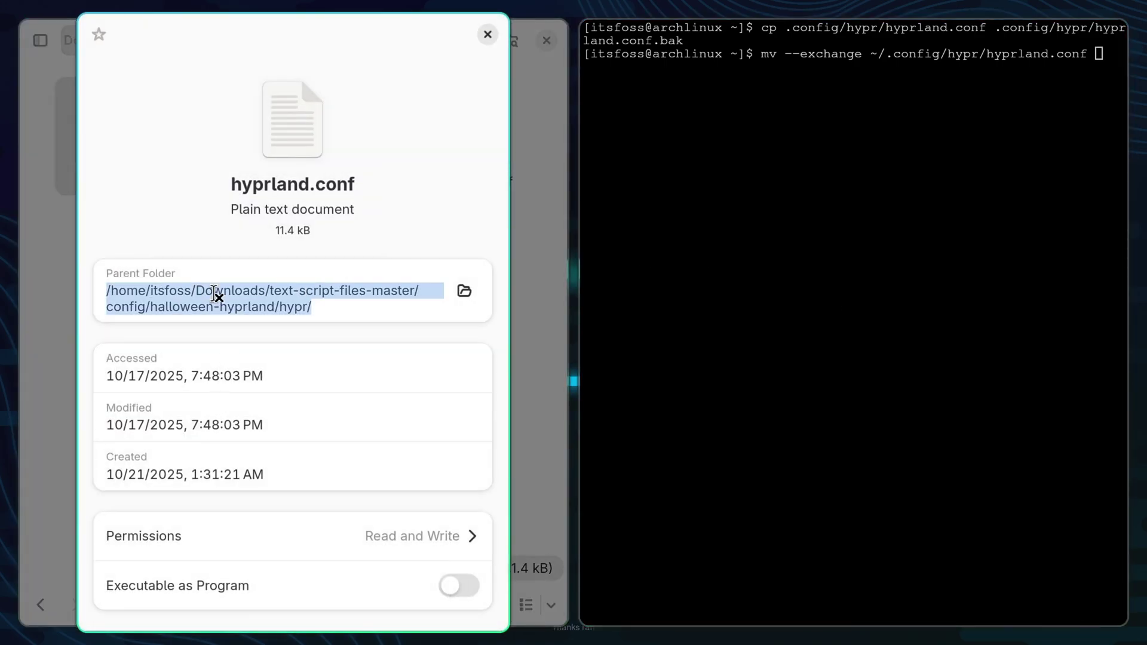
middle_click(897, 159)
middle_click(777, 167)
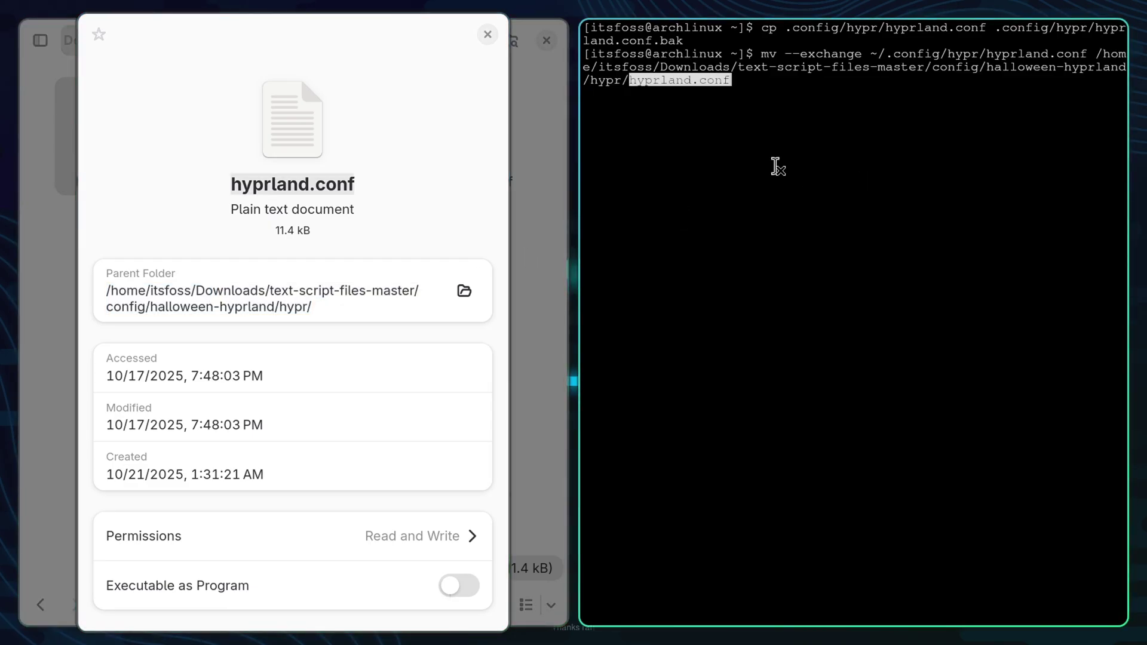
key(Escape)
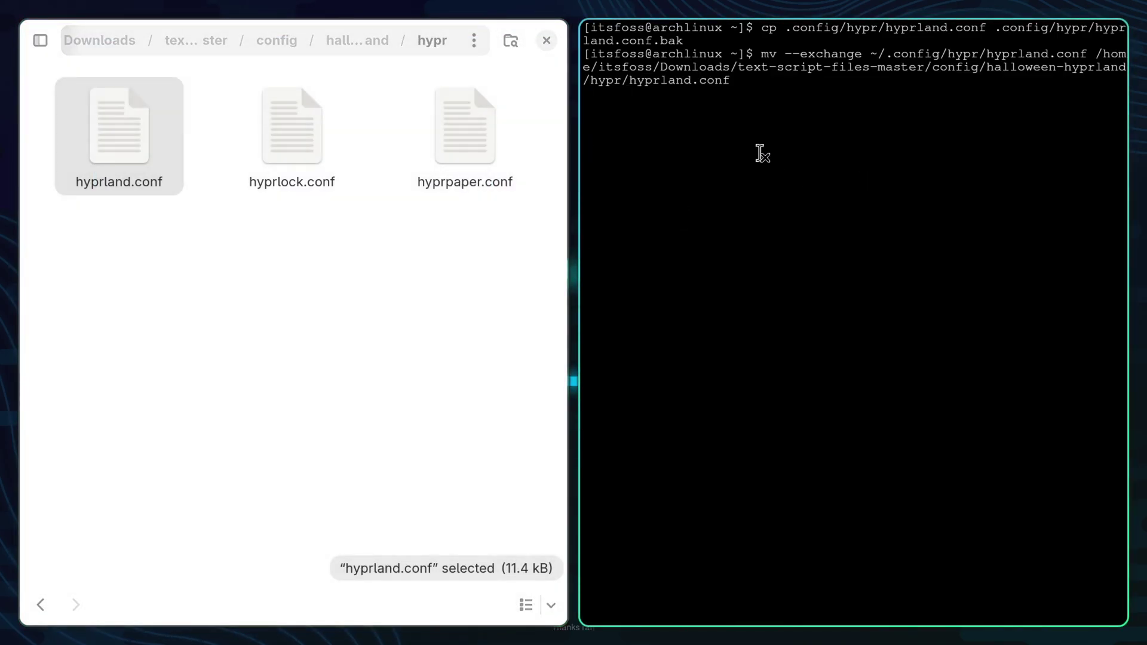
key(Return)
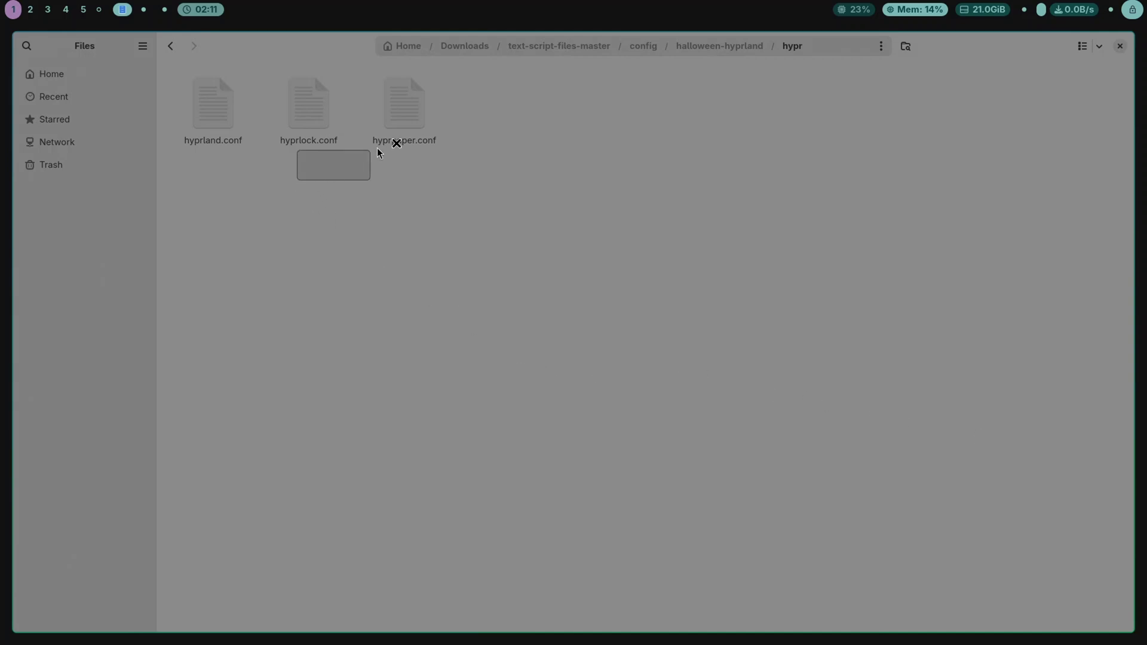
- Cut hyprlock.conf and hyprpaper.conf from the theme's hypr folder and paste them into ~/.config/hypr
drag(302, 186, 418, 131)
right_click(405, 114)
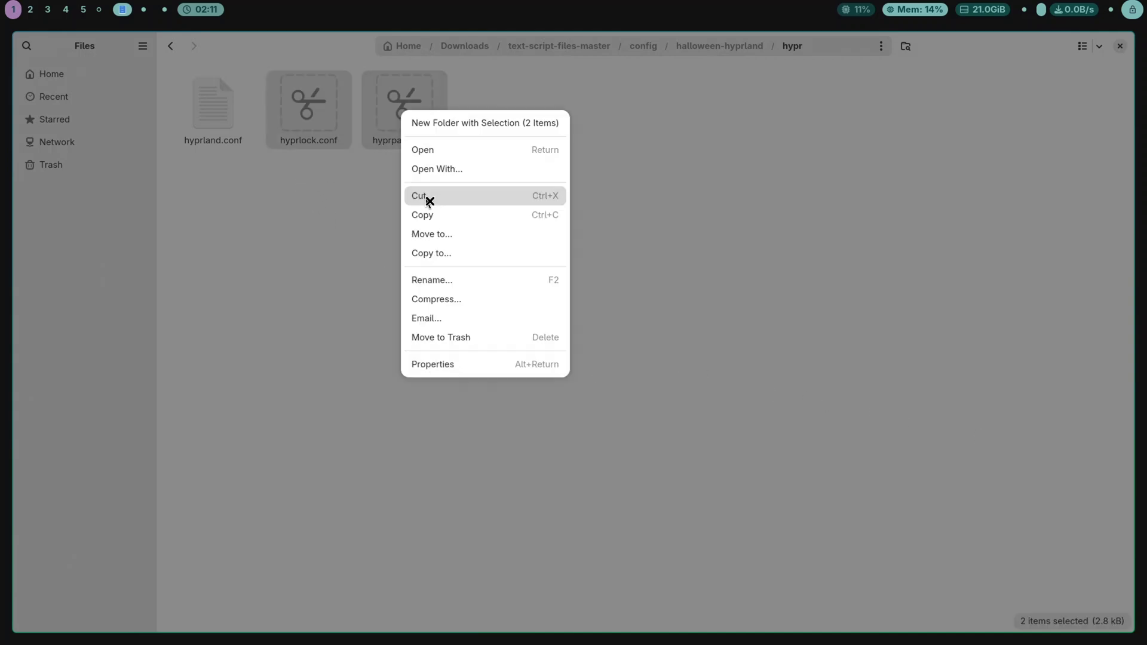
click(429, 196)
click(86, 74)
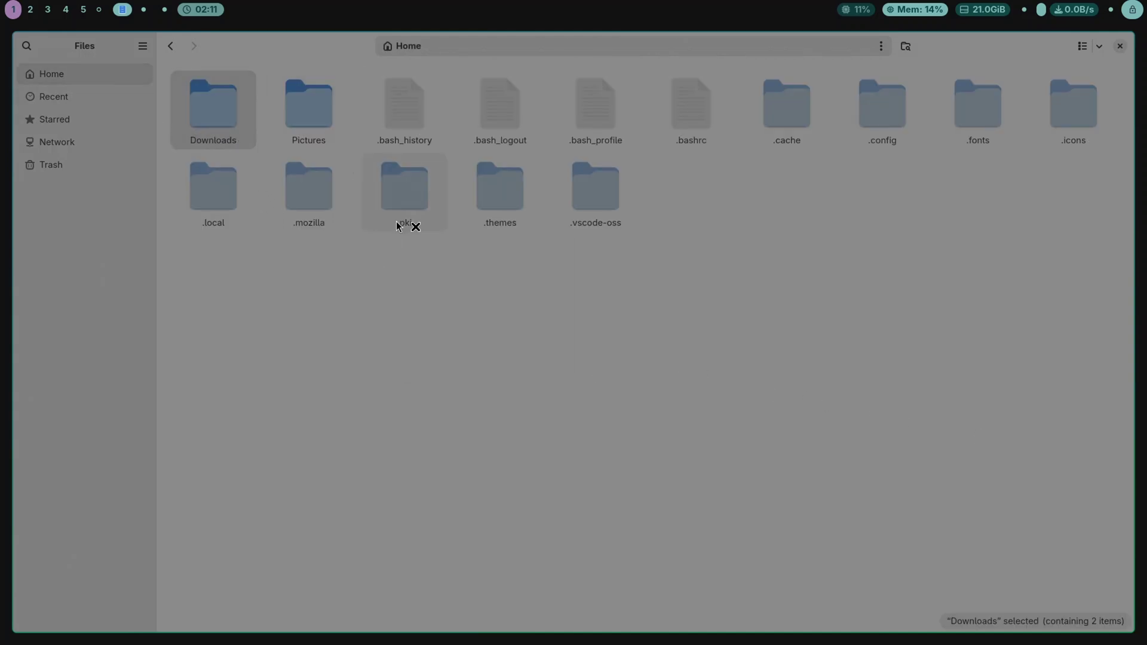
double_click(881, 125)
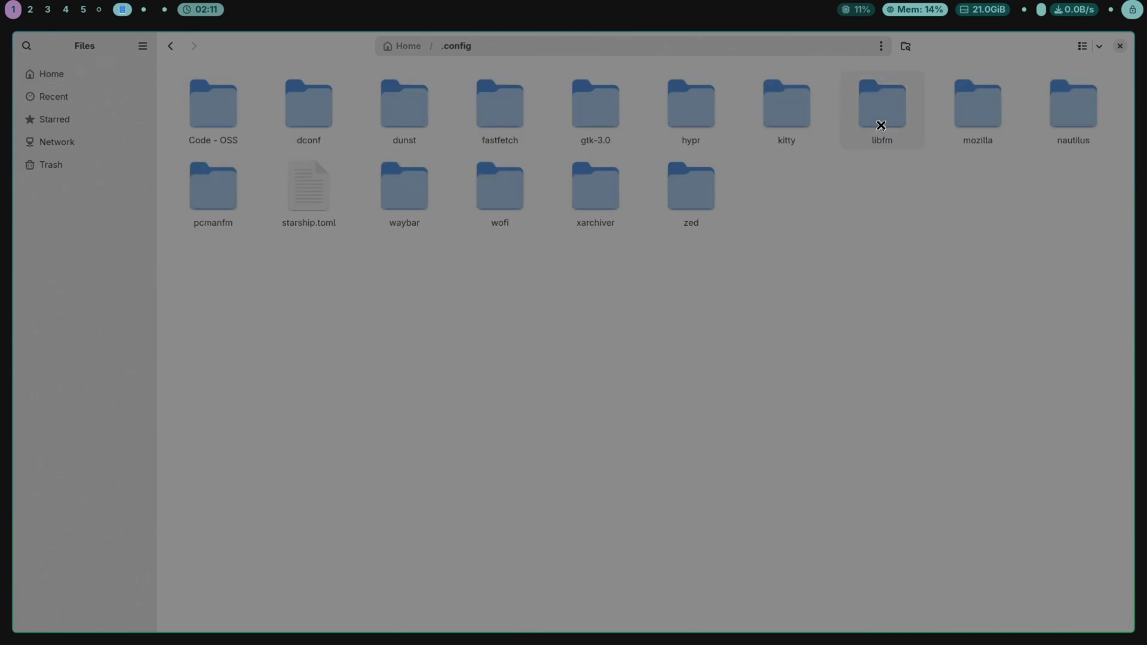
double_click(690, 118)
right_click(347, 190)
click(393, 250)
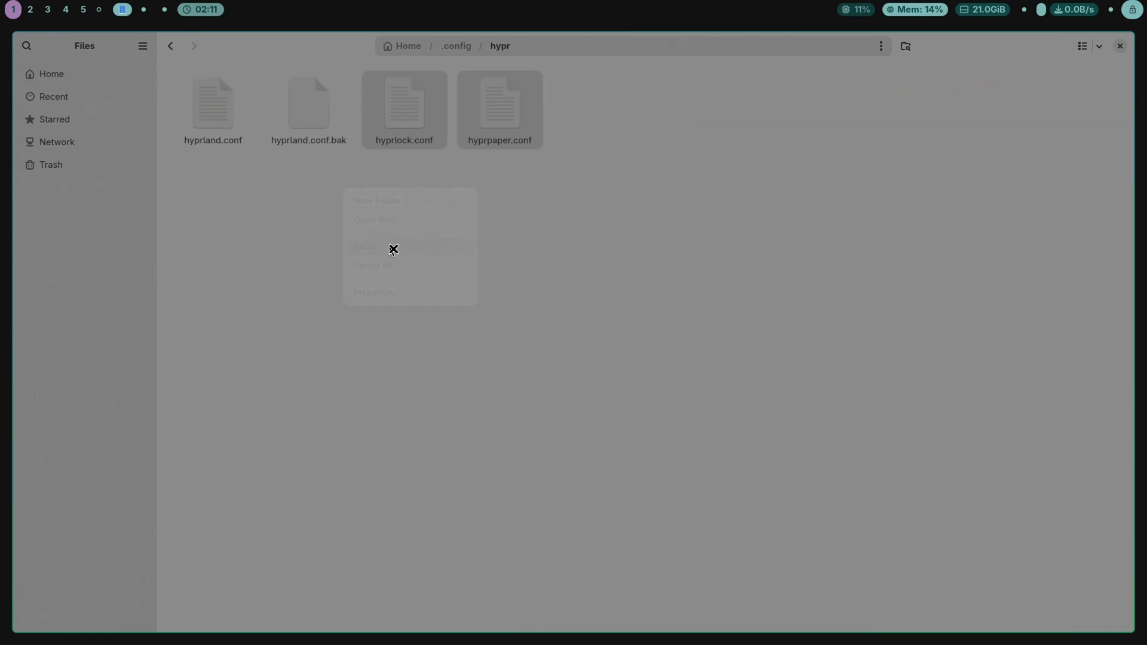
click(455, 245)
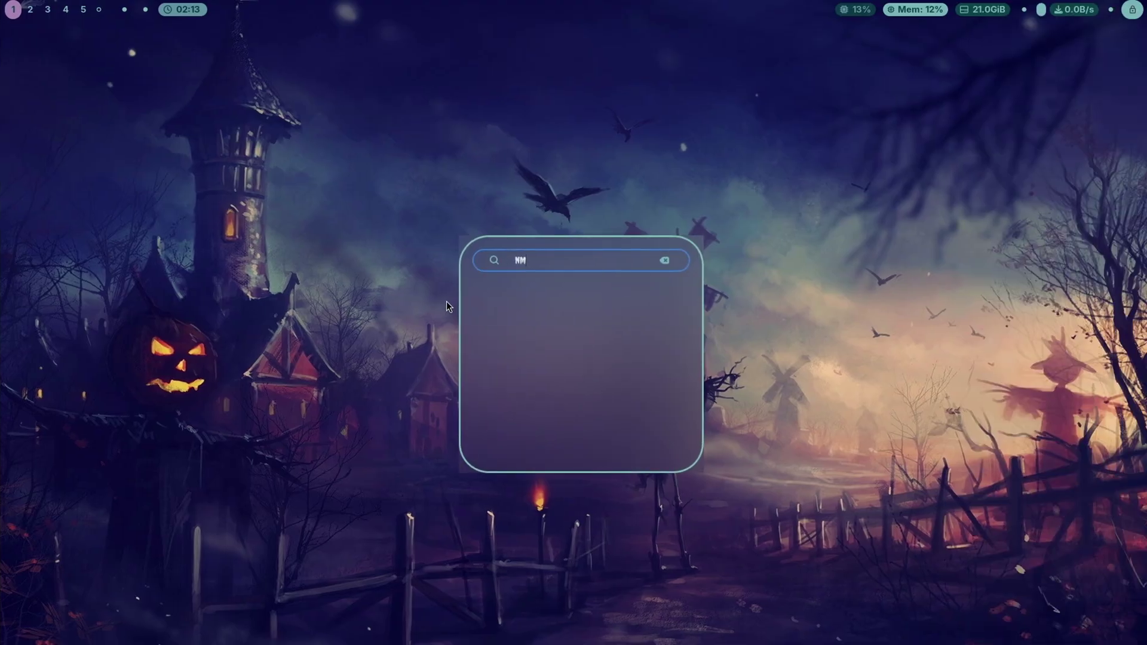
- Launch nwg-look and choose the Everforest-BL-MB-Dark widget theme and Dominus Dark Funeral icons
key(BackSpace)
text(WG)
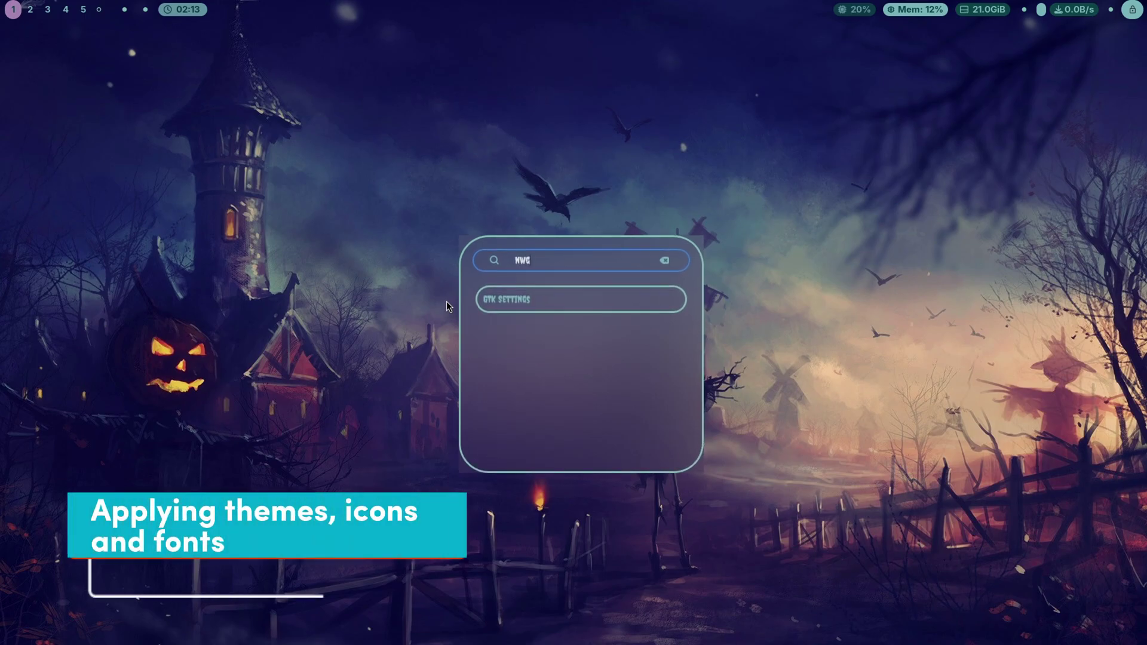
key(Return)
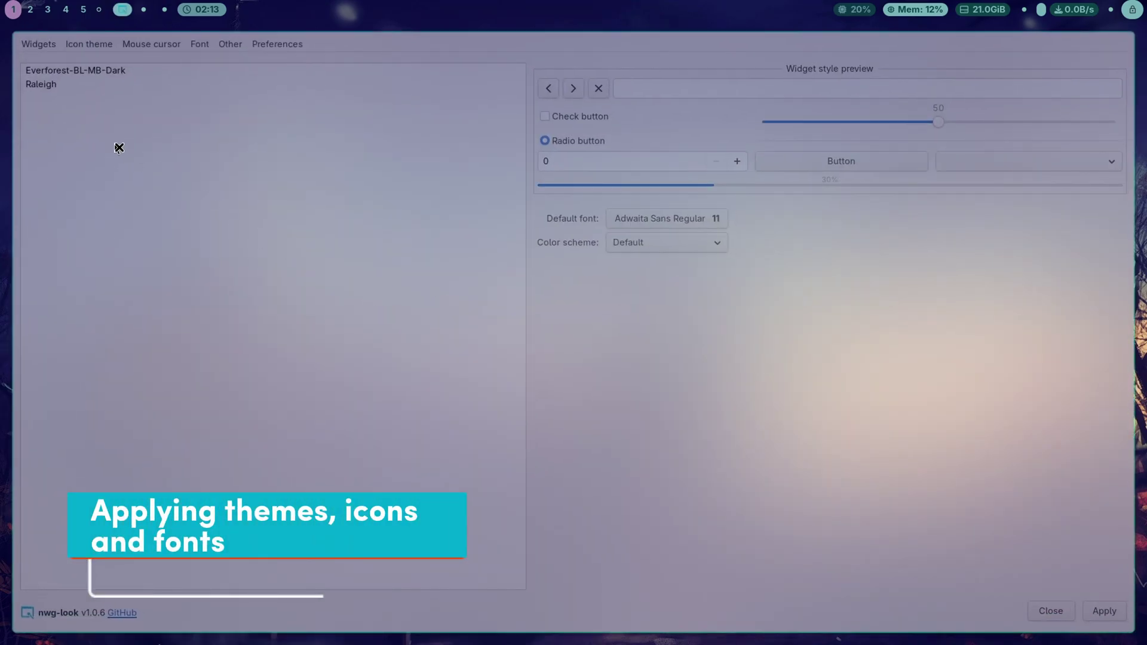
click(57, 79)
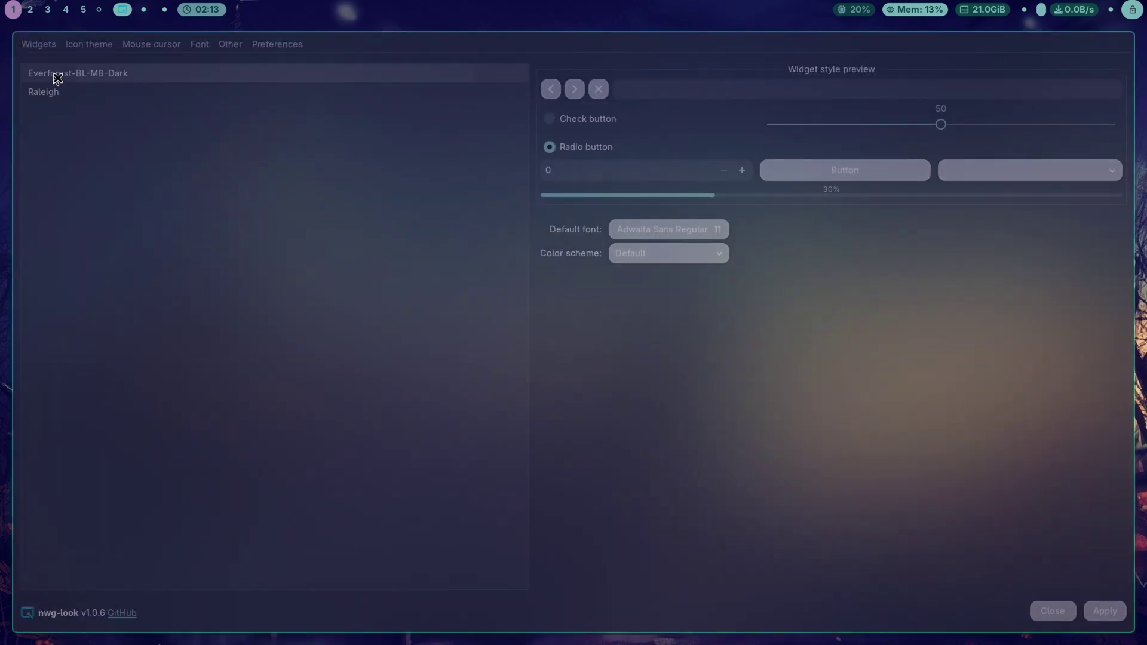
click(77, 47)
click(77, 112)
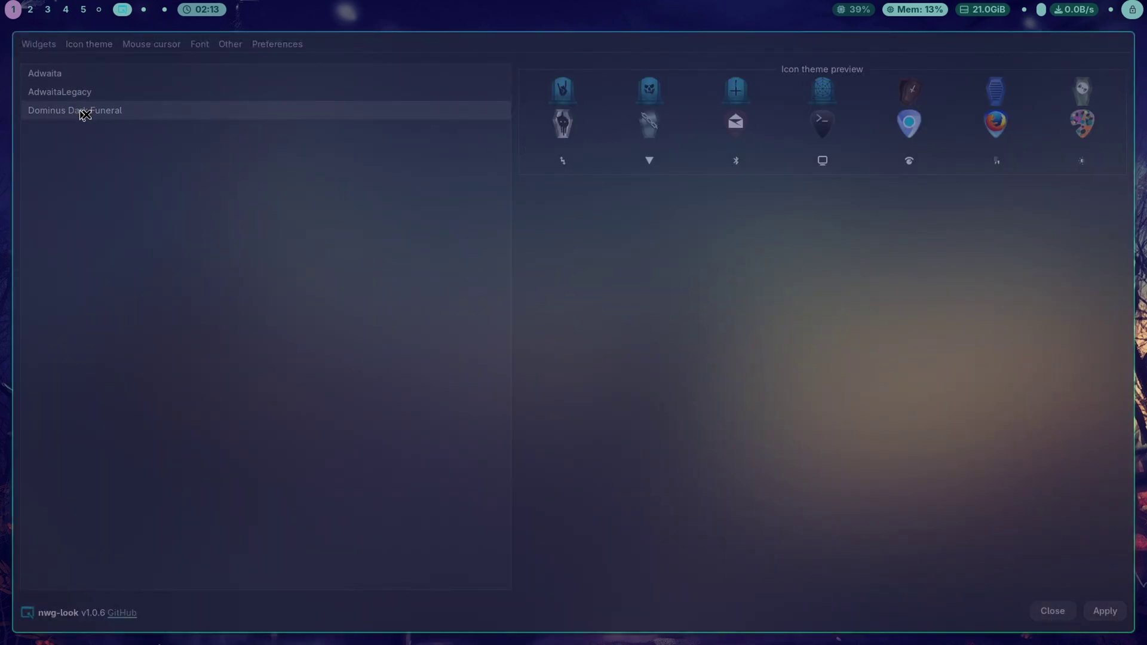
click(39, 45)
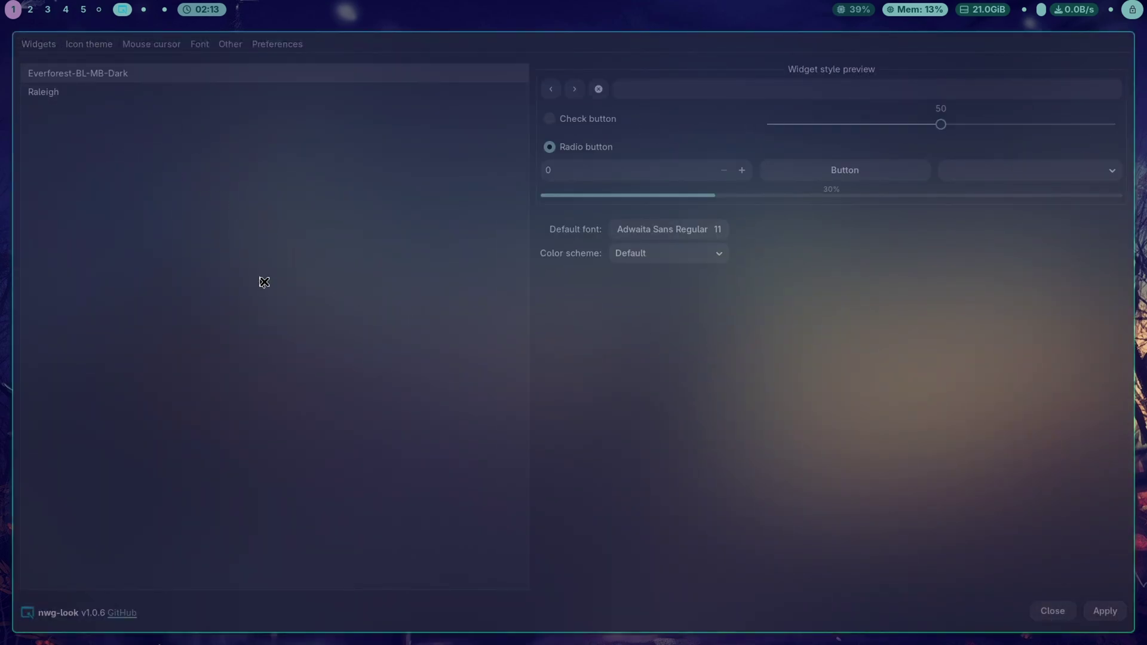
- Set the default font to Creepster Regular, apply the settings and close nwg-look
click(674, 232)
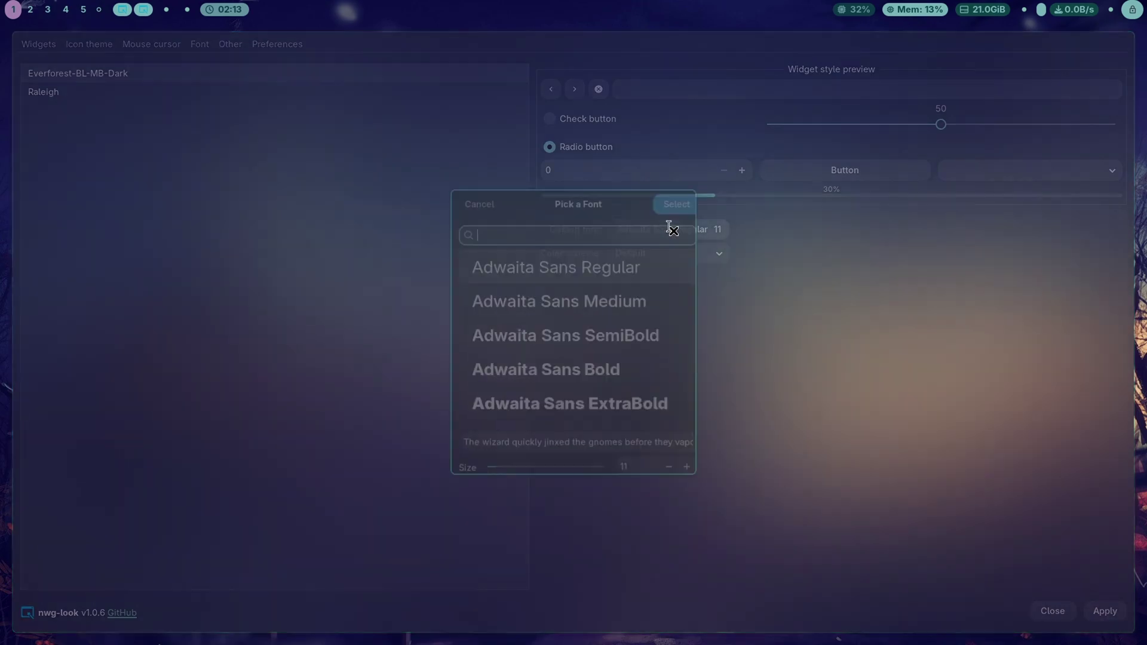
text(cree)
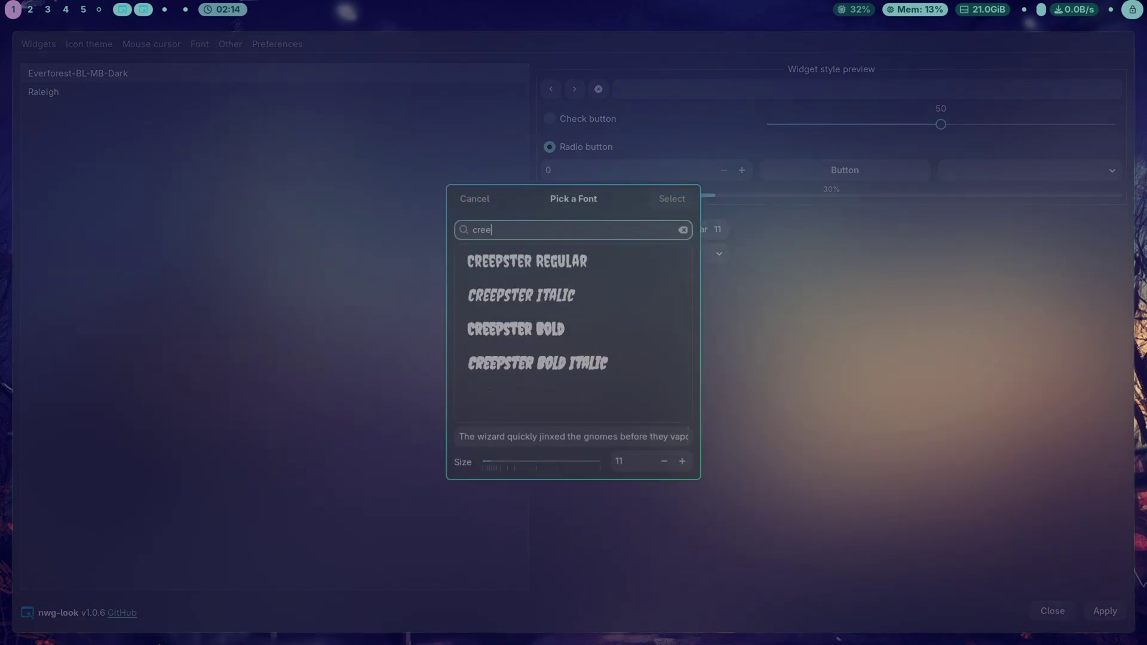
click(560, 263)
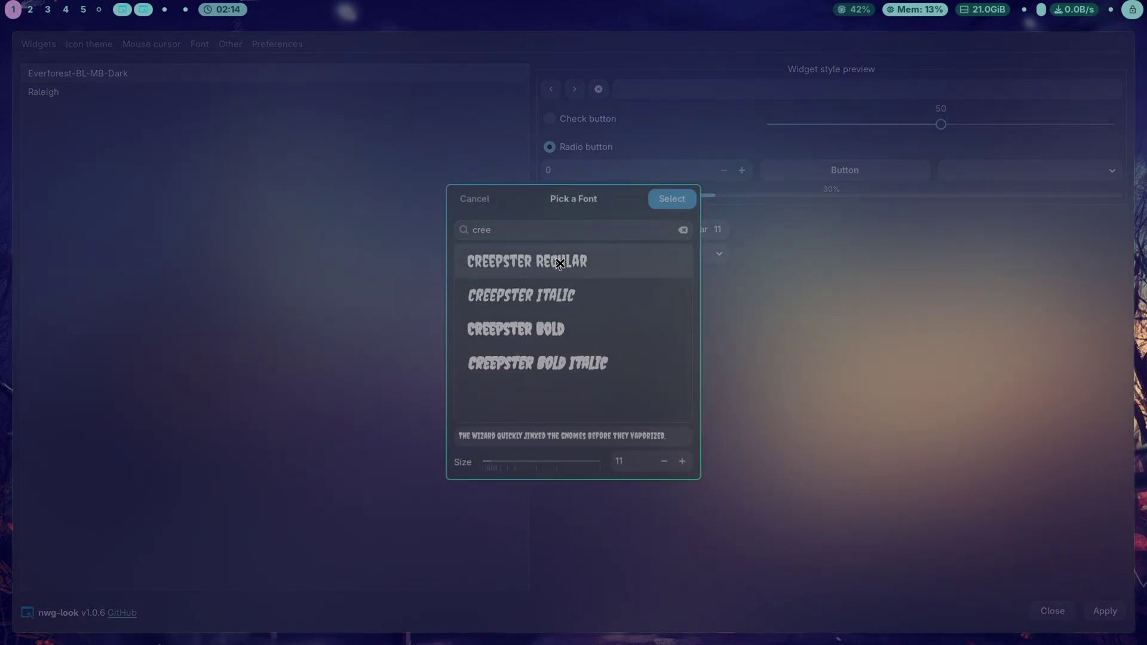
click(660, 201)
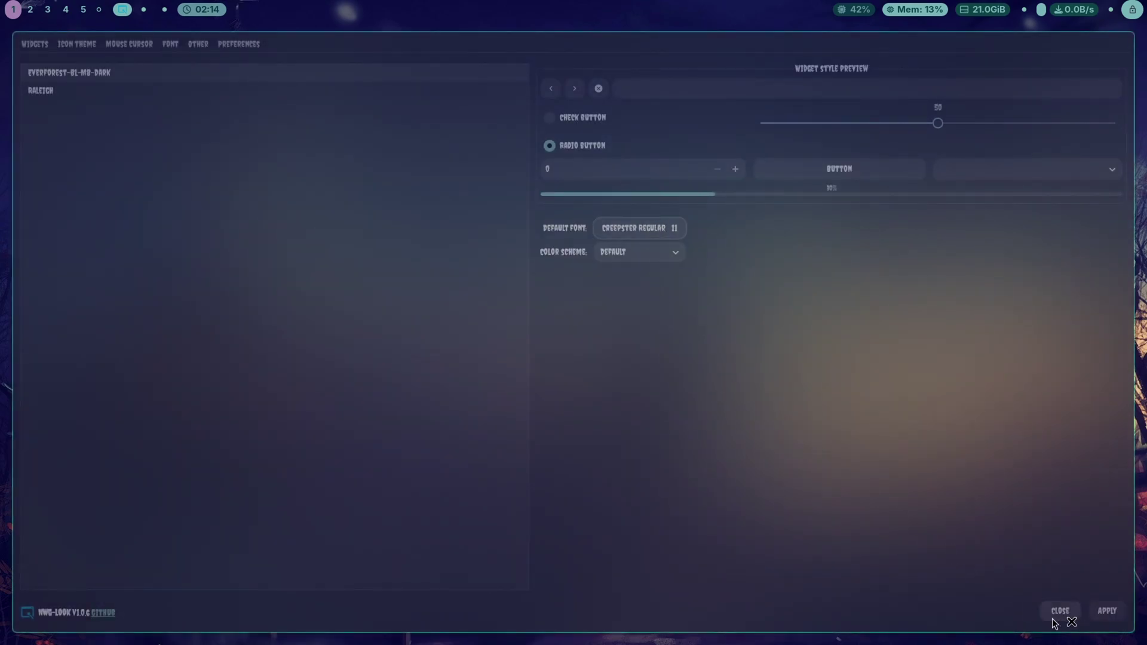
click(1105, 613)
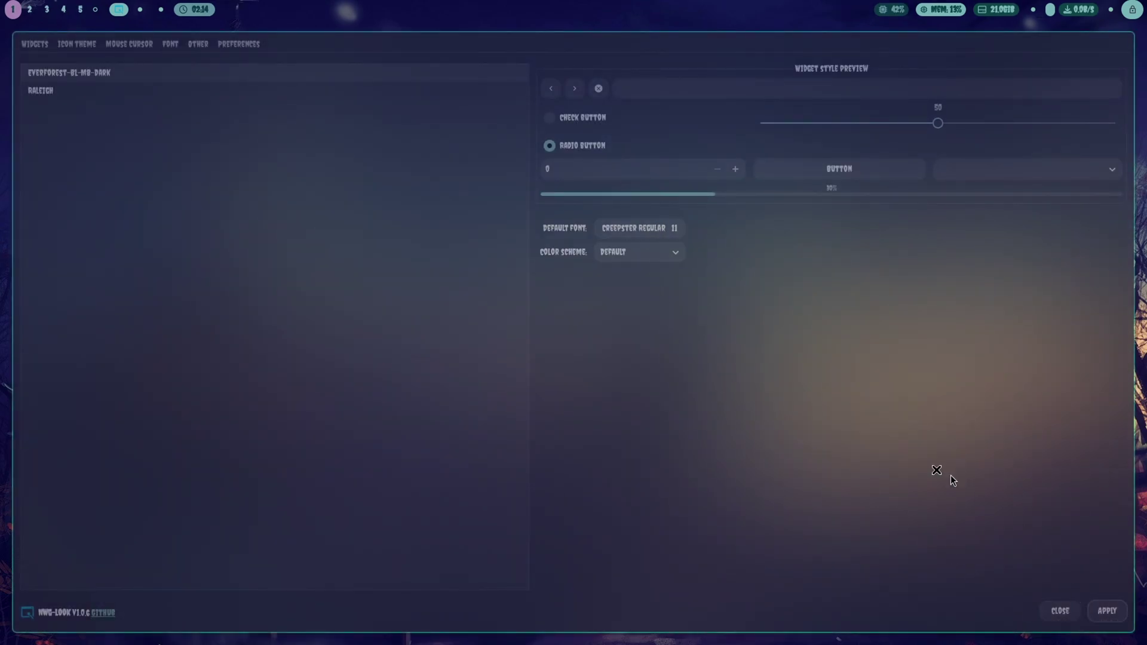
click(1060, 611)
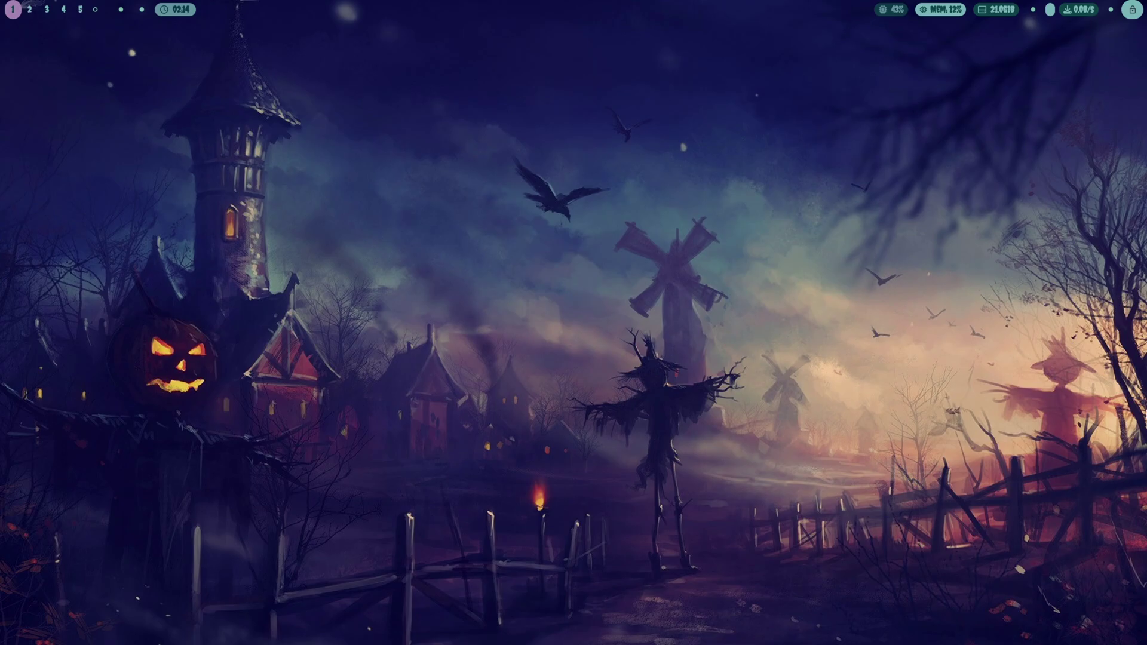
- Launch Qt5 Settings and select the darker colour scheme
key(super+d)
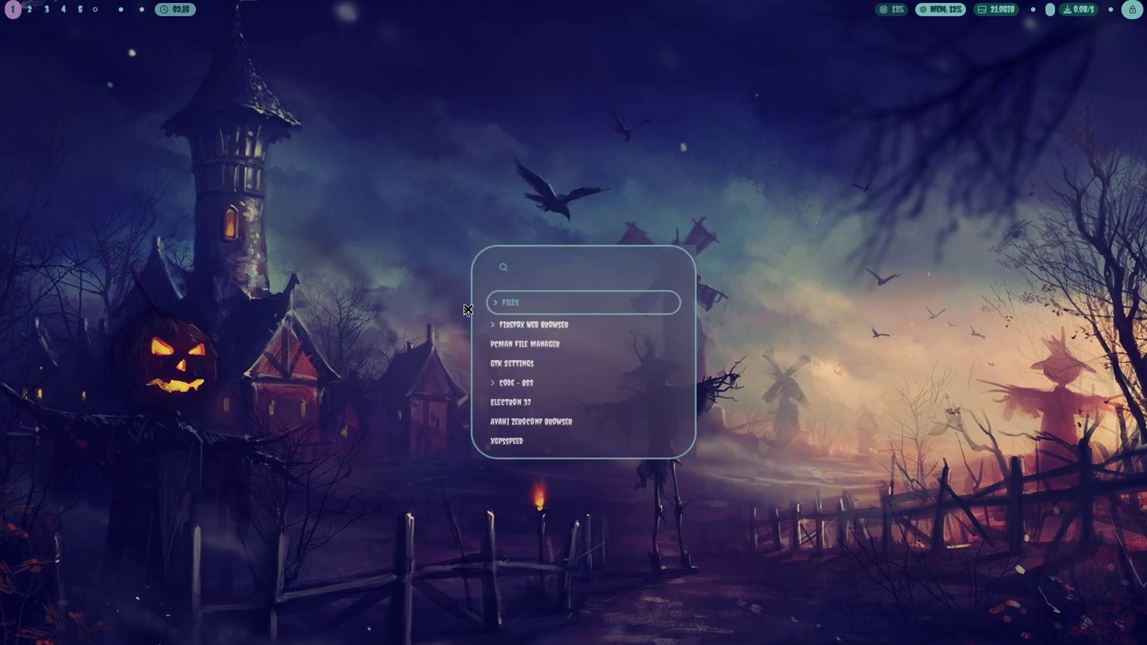
text(qt)
key(Down)
key(Return)
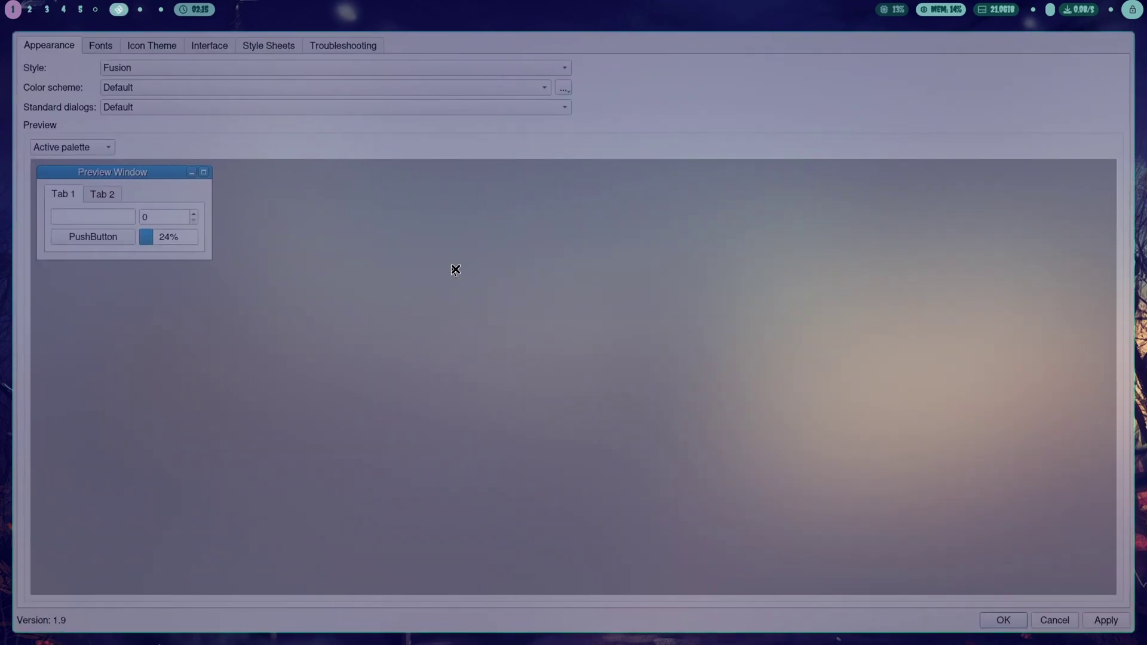
click(121, 93)
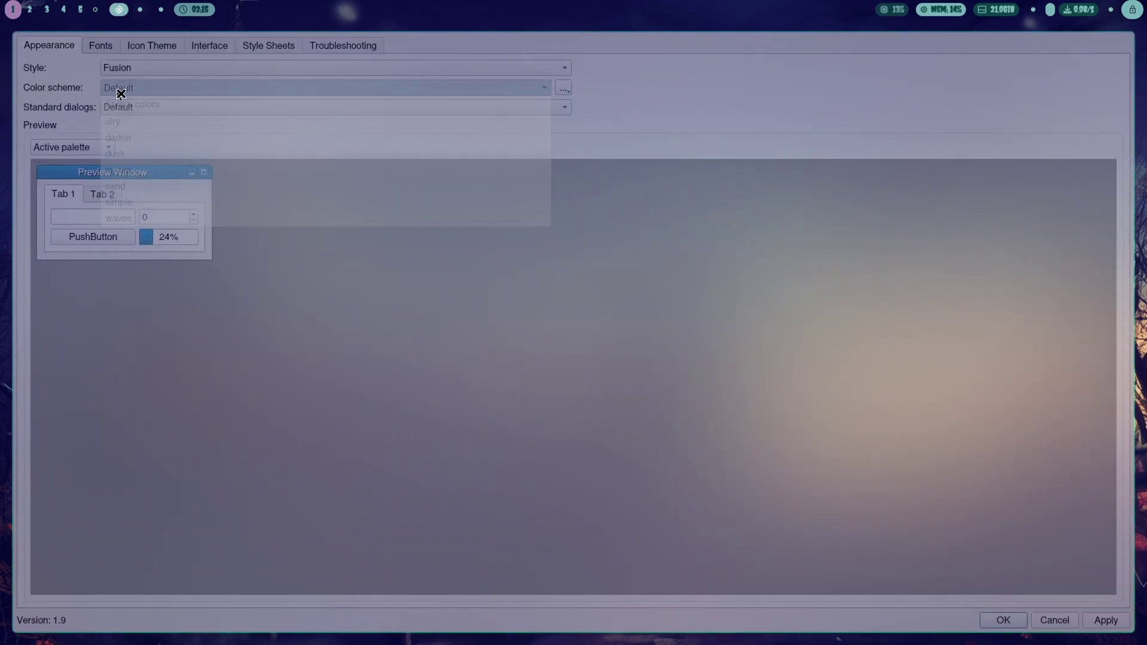
click(126, 147)
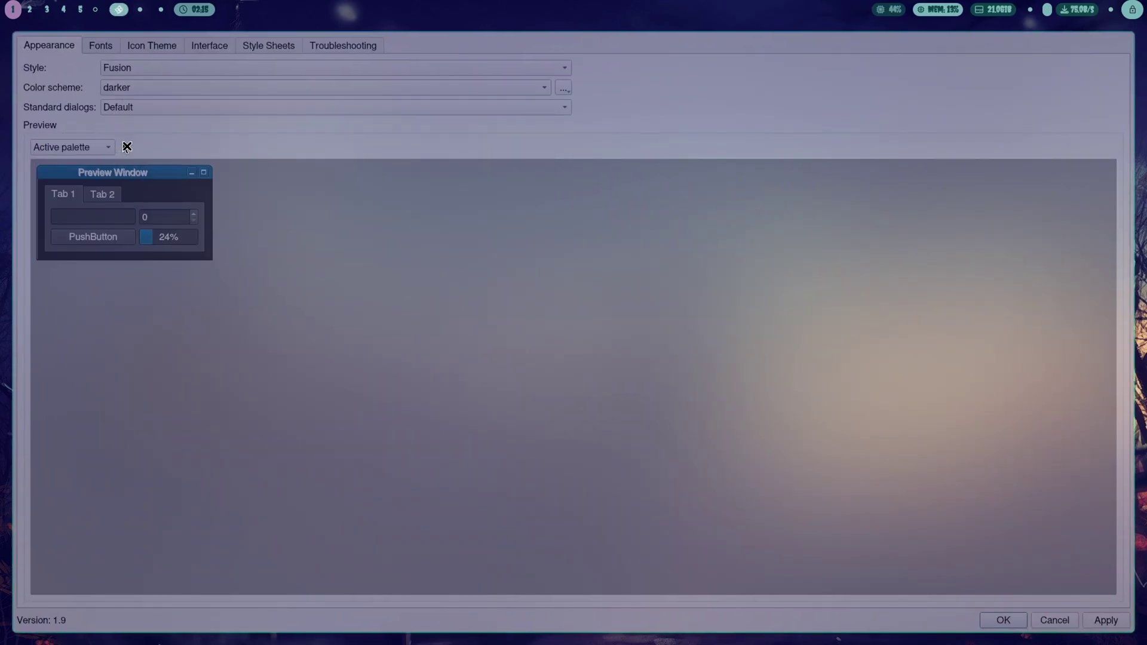
- Set Creepster as the general font and Dominus Dark Funeral as the icon theme, then save
click(96, 48)
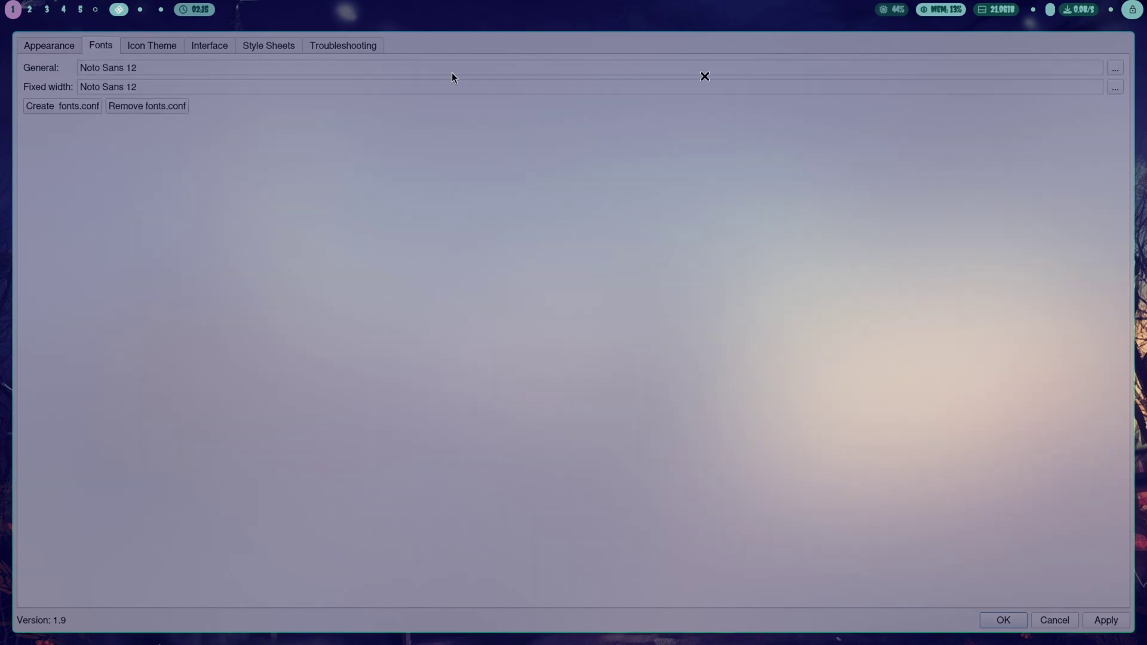
click(1115, 68)
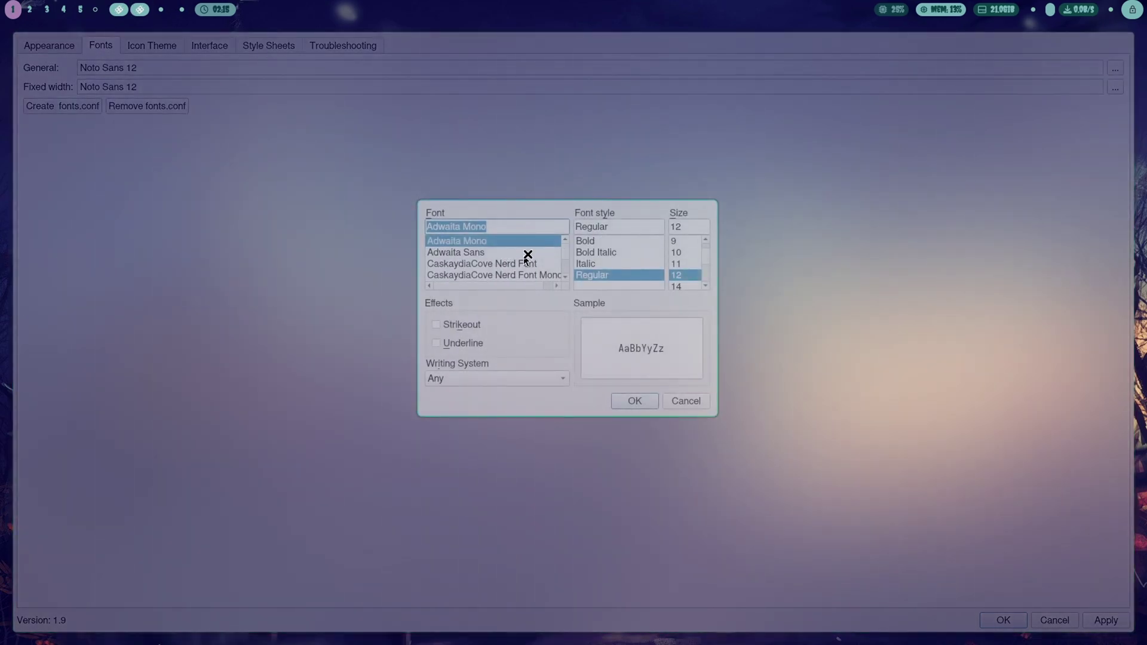
text(cr)
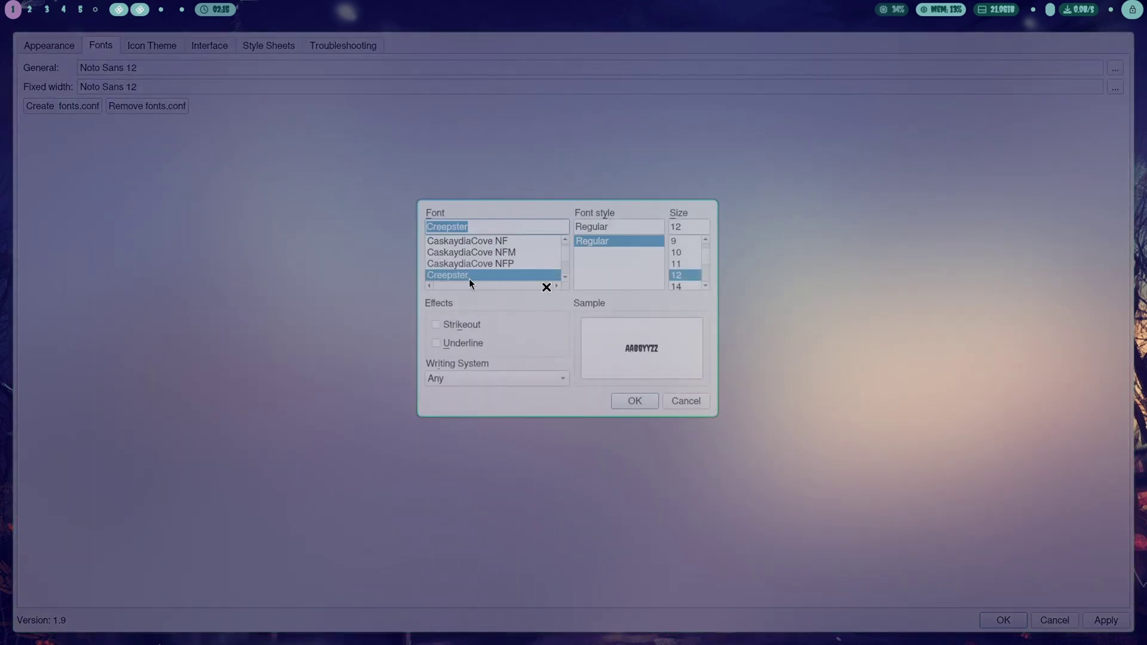
click(635, 401)
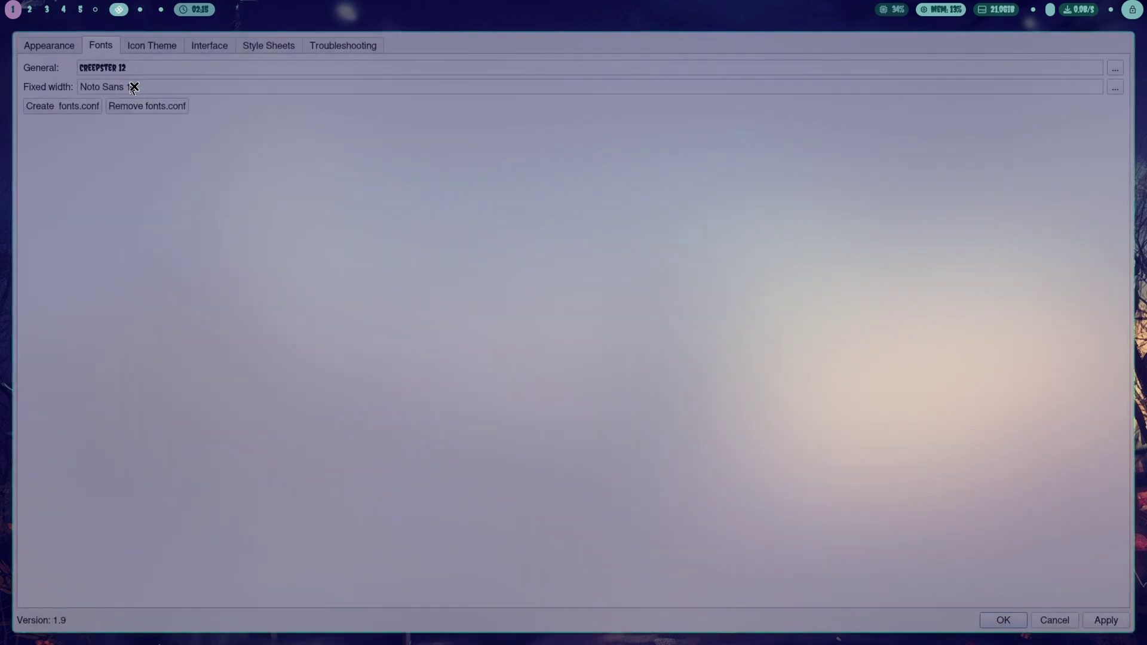
click(151, 48)
click(118, 73)
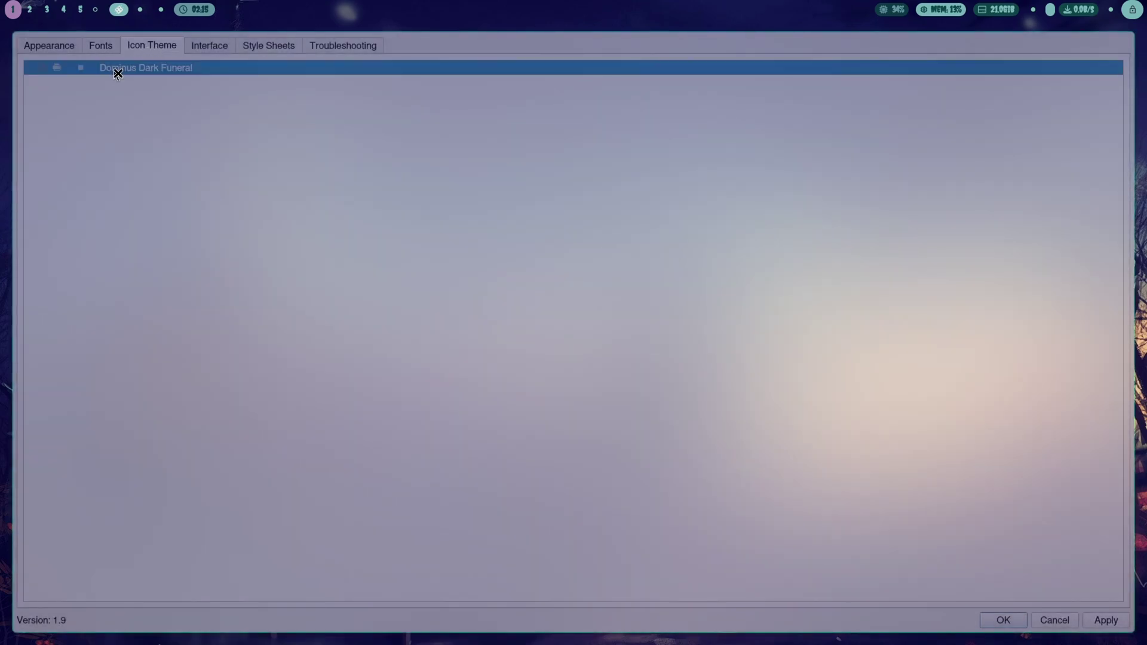
click(205, 53)
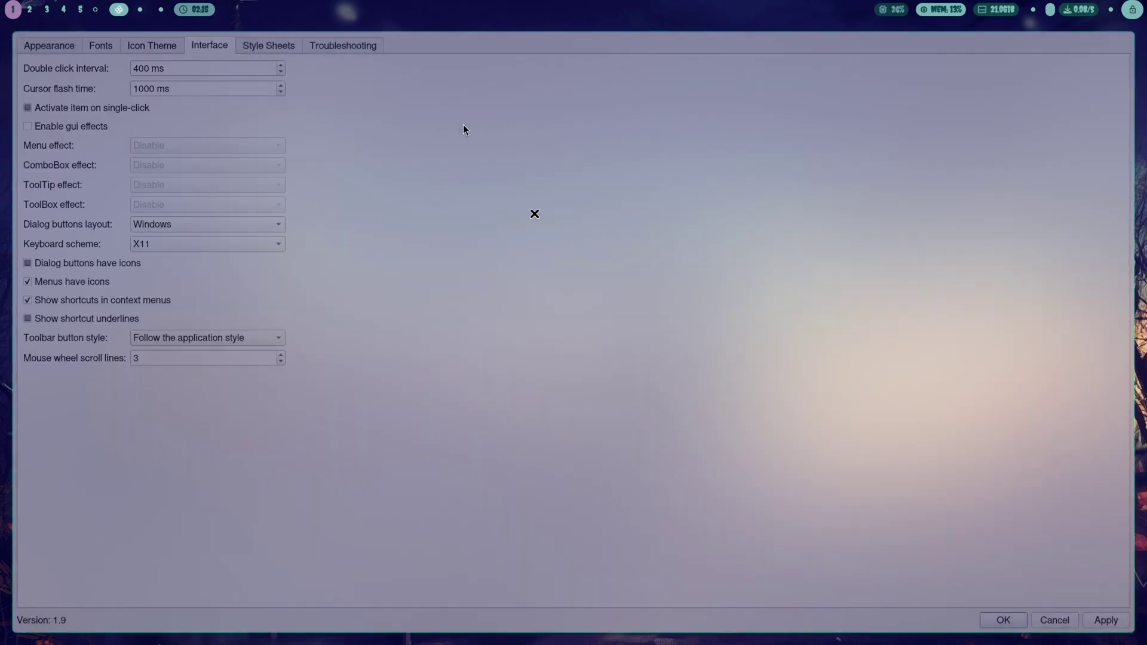
click(1013, 622)
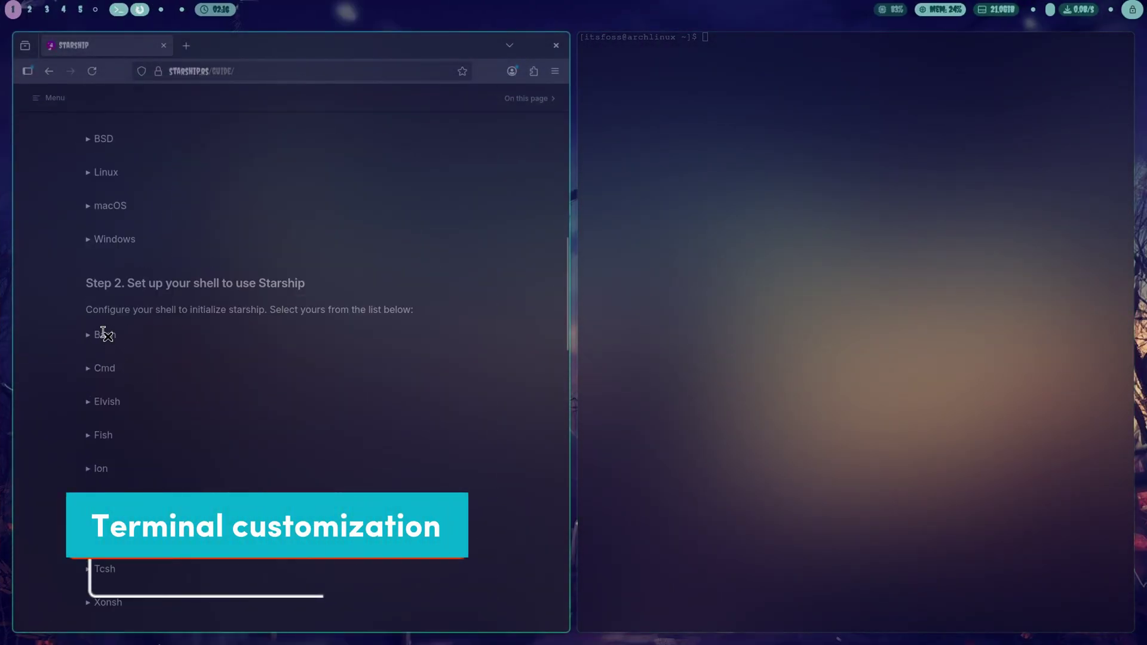
- Paste the Starship Bash init line into ~/.bashrc with nano, save, and source it
click(102, 333)
click(474, 399)
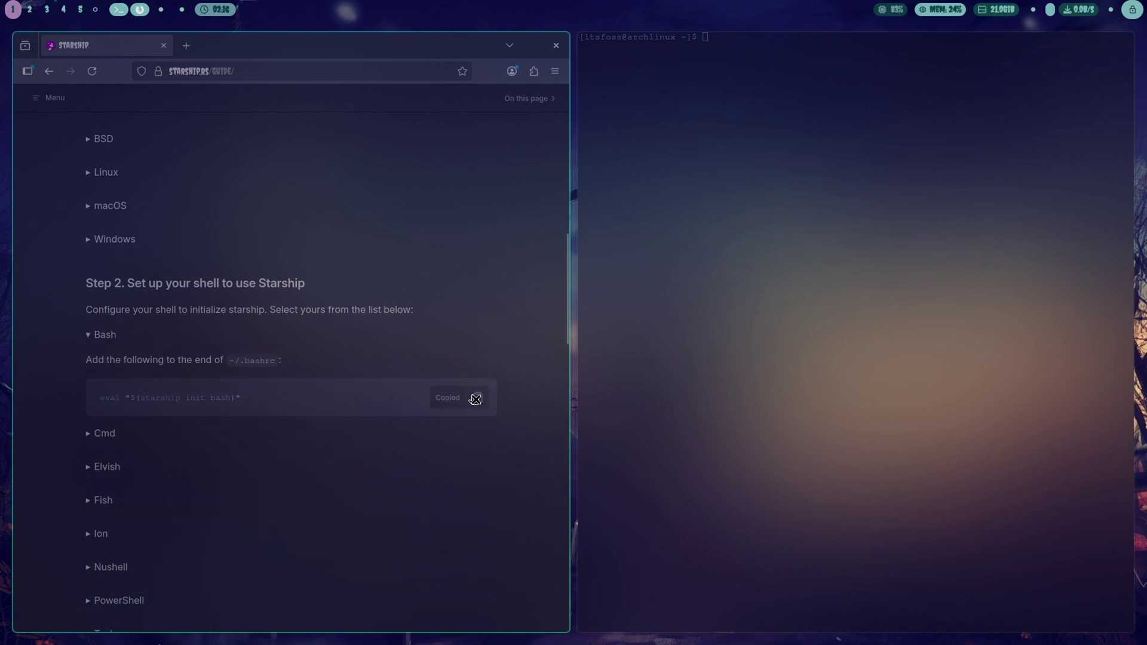
click(748, 309)
text(nano ~/.bashrc)
key(Return)
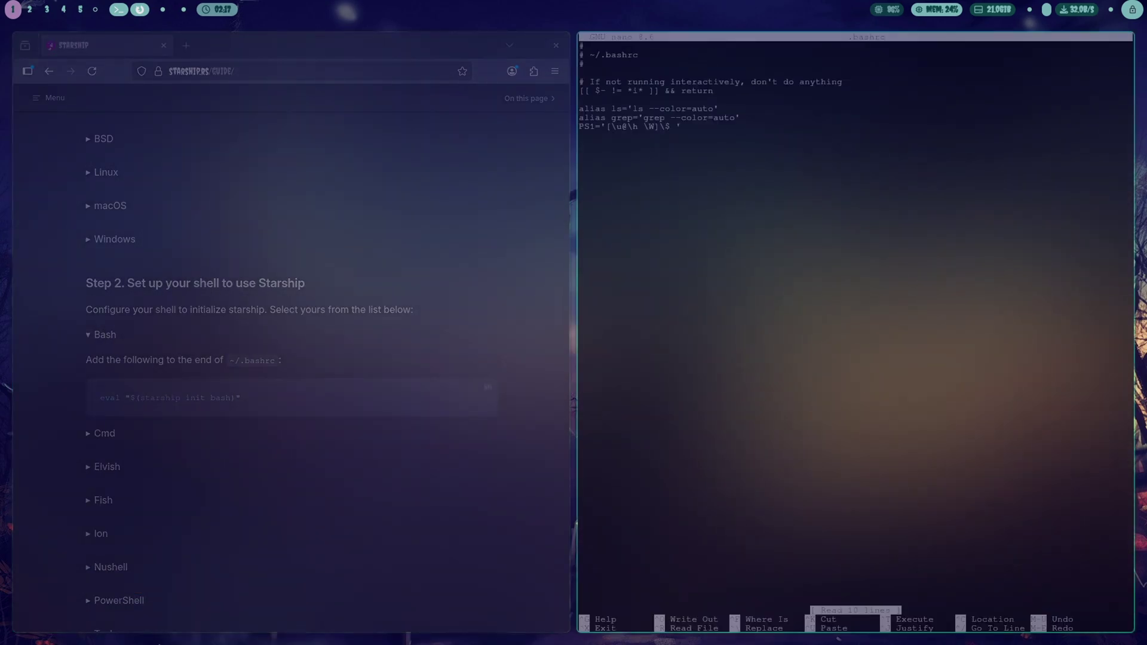
key(ctrl+x)
text(ce ~/.bashr)
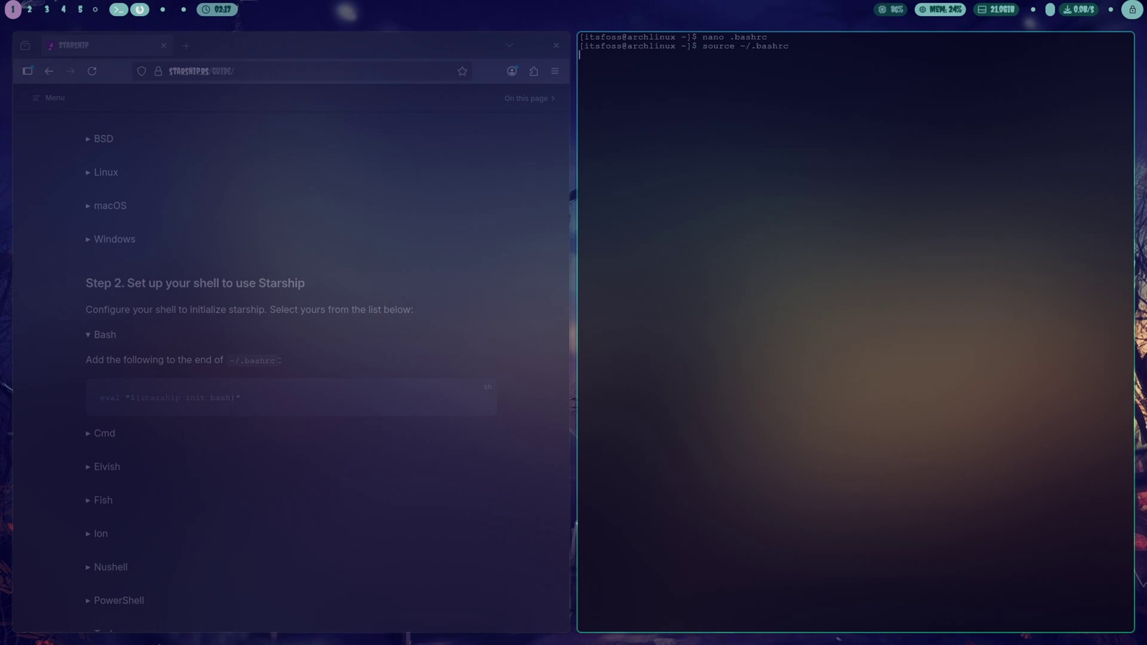
text(c)
key(Return)
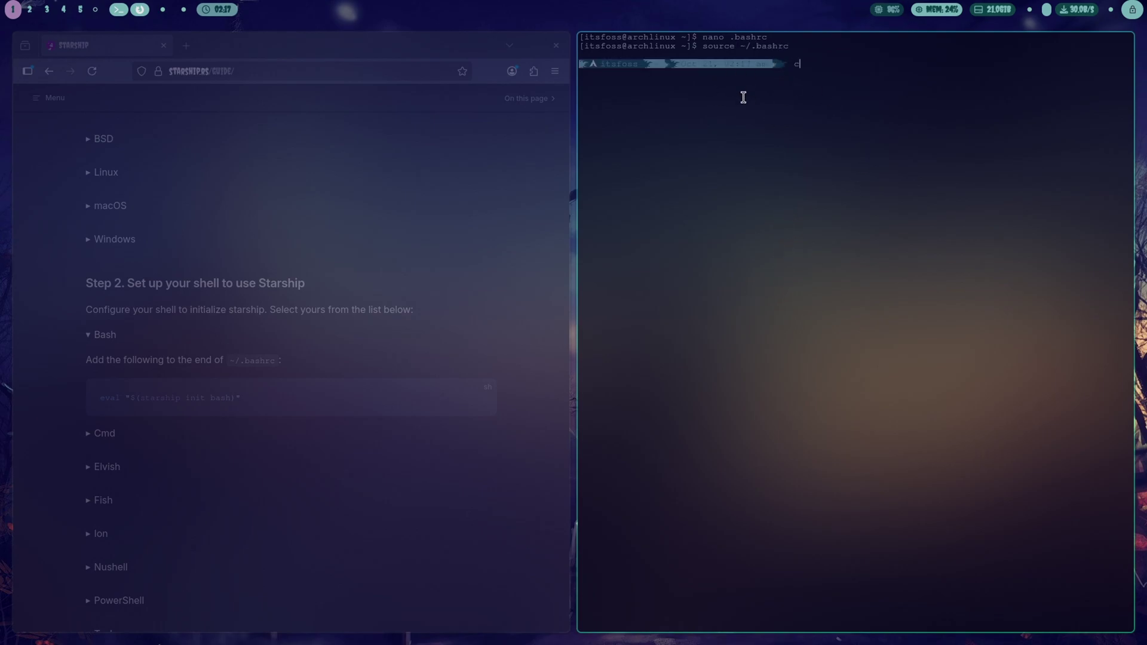
- Clear the terminal and try the new aliases with alias, ls and la
text(lear)
key(Return)
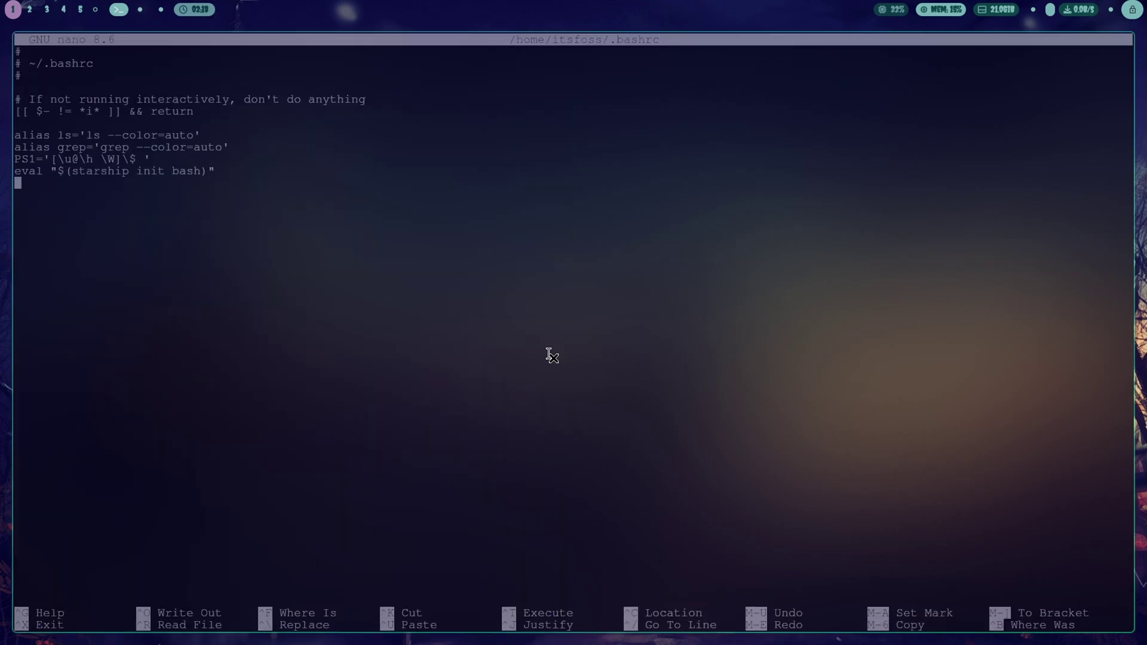
text(alias cat='bat --color always --theme="Dracula)
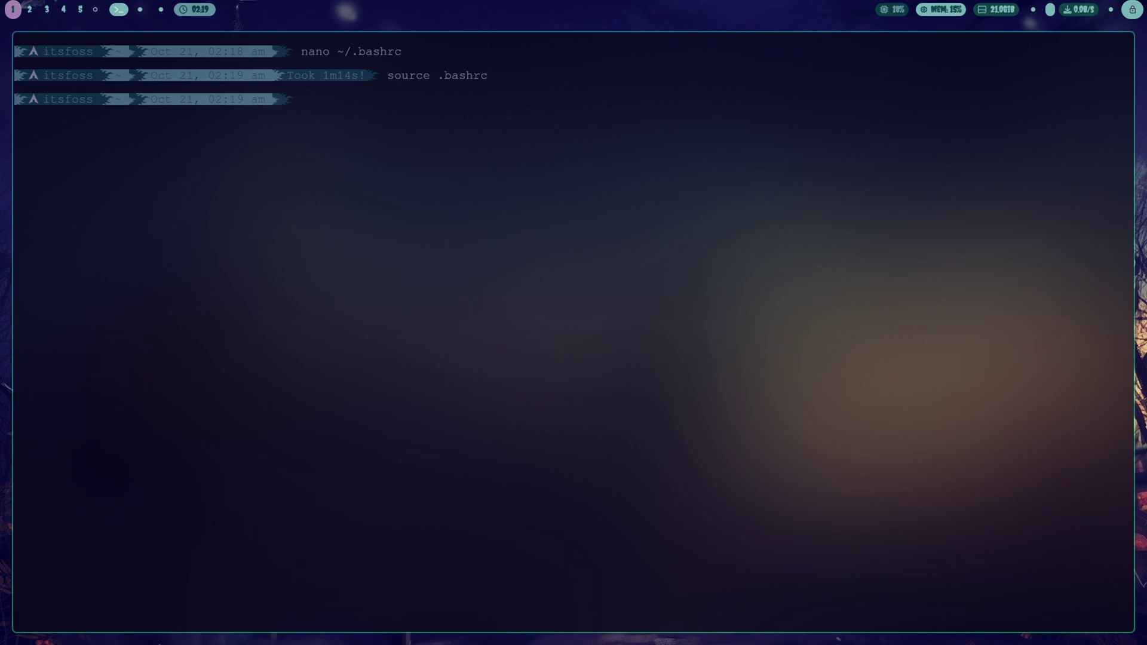
text(ls)
key(Return)
text(la)
key(Return)
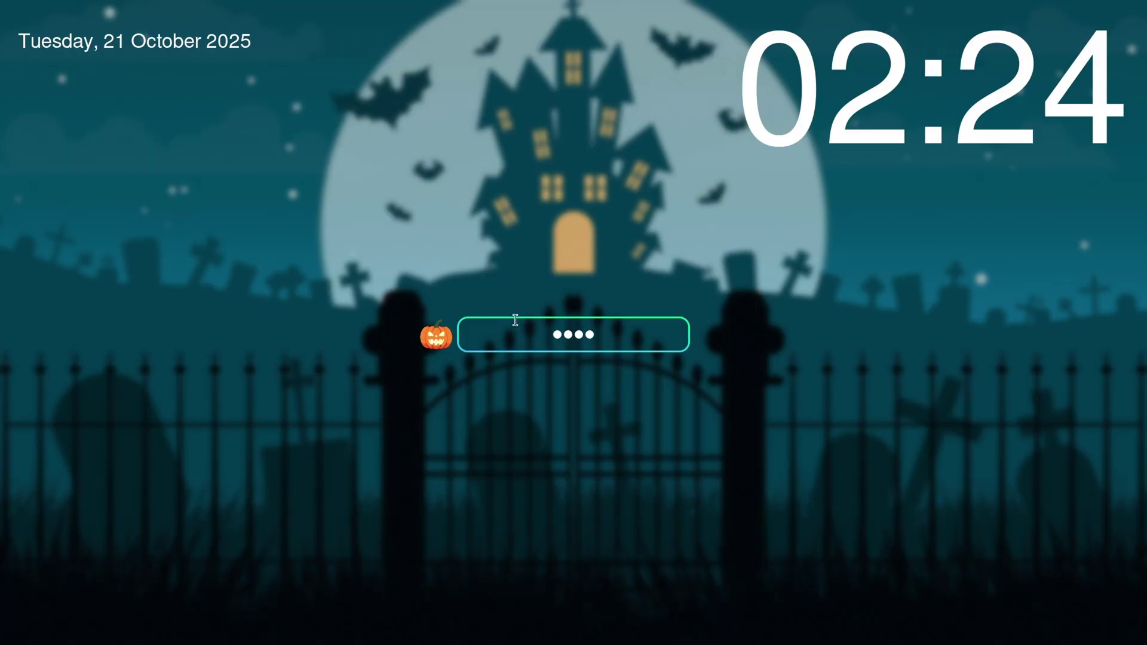
- Unlock hyprlock and run ls, la and a sample notify-send in a new terminal
key(Return)
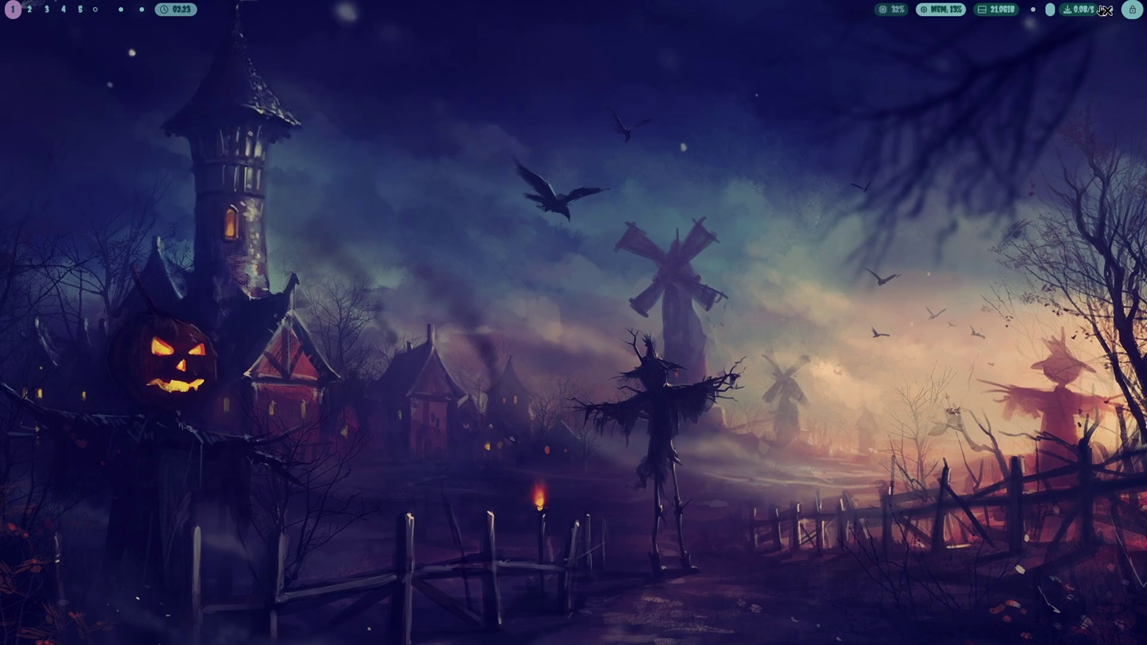
key(super+Return)
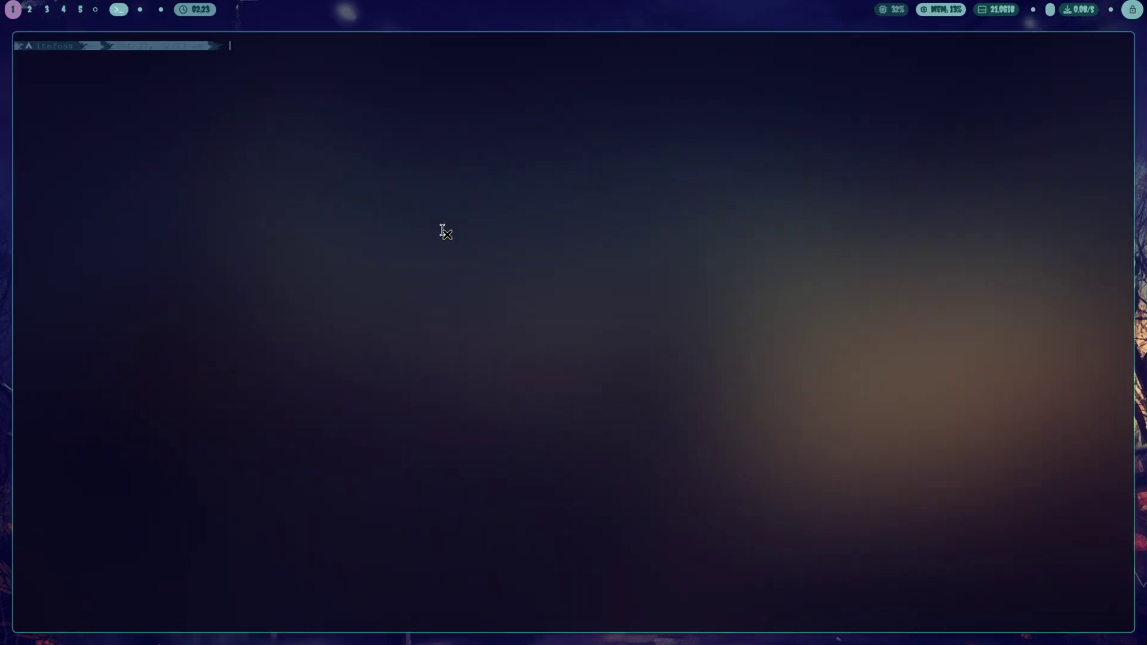
text(ls)
key(Return)
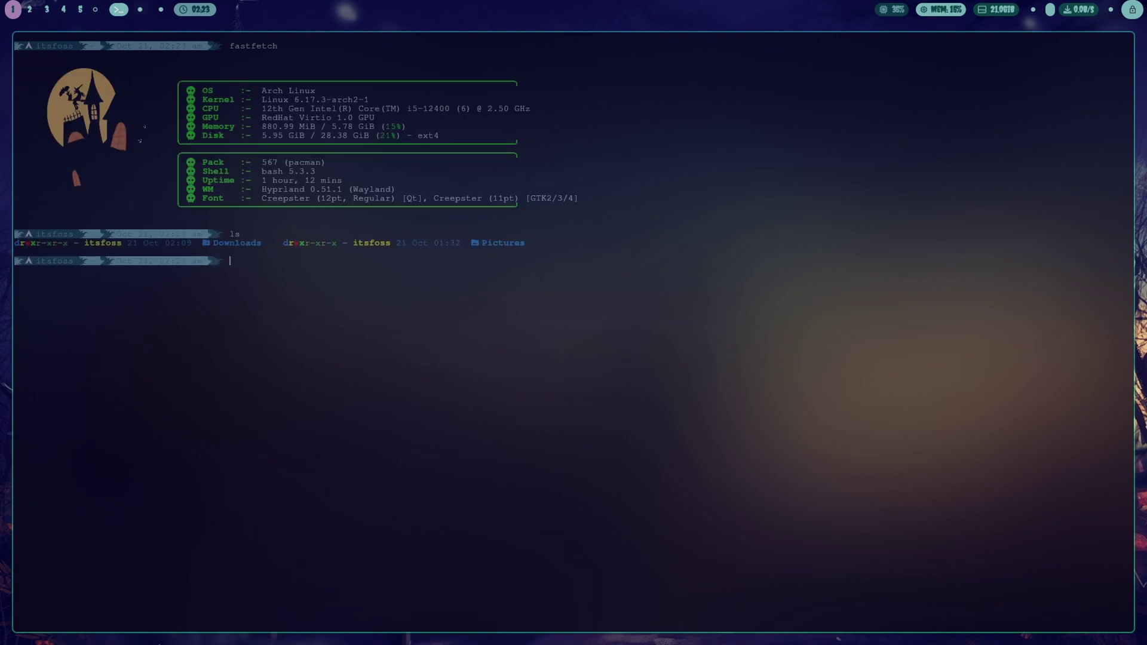
text(a)
key(Return)
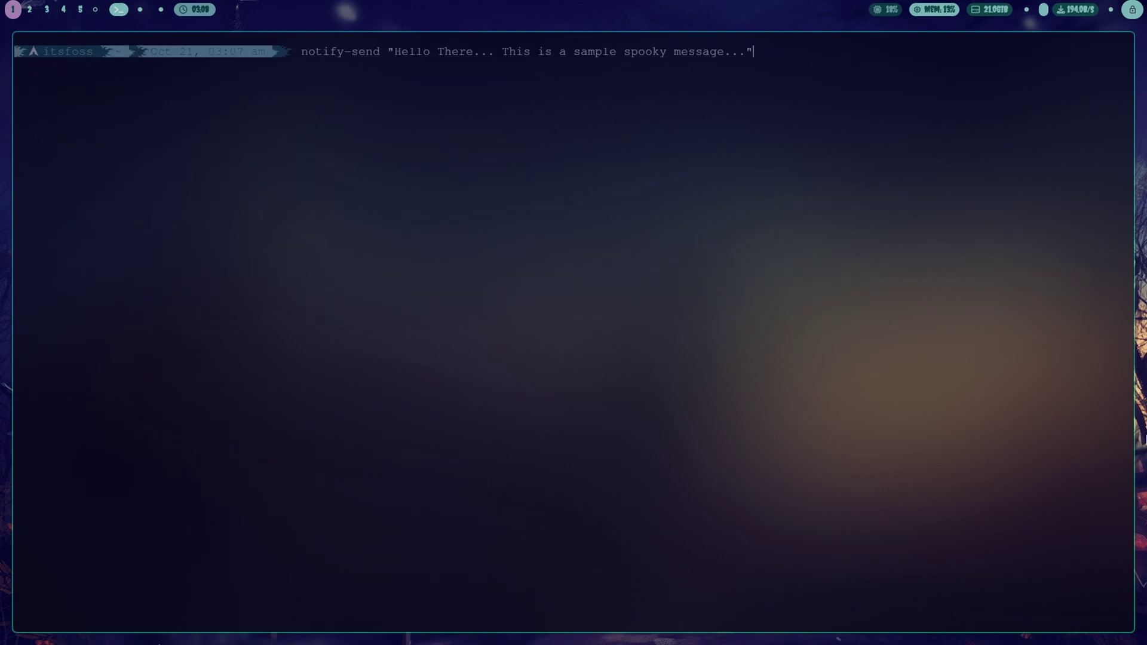
key(Return)
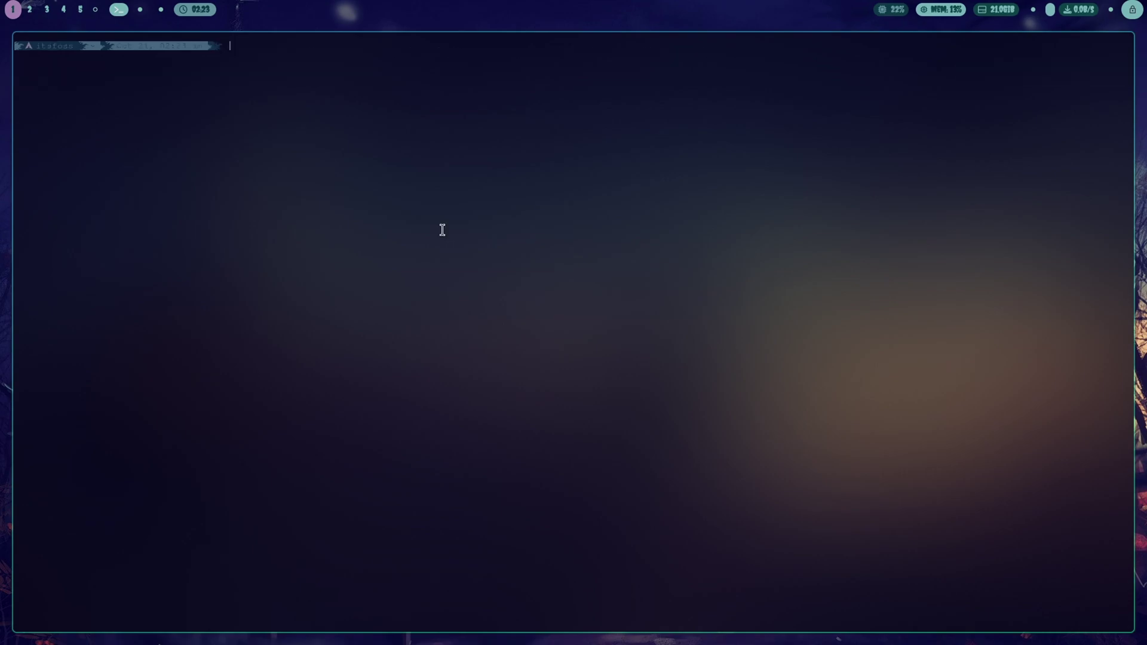
- Launch Files, then open a second terminal, float it and close it
key(super+d)
text(files)
key(Return)
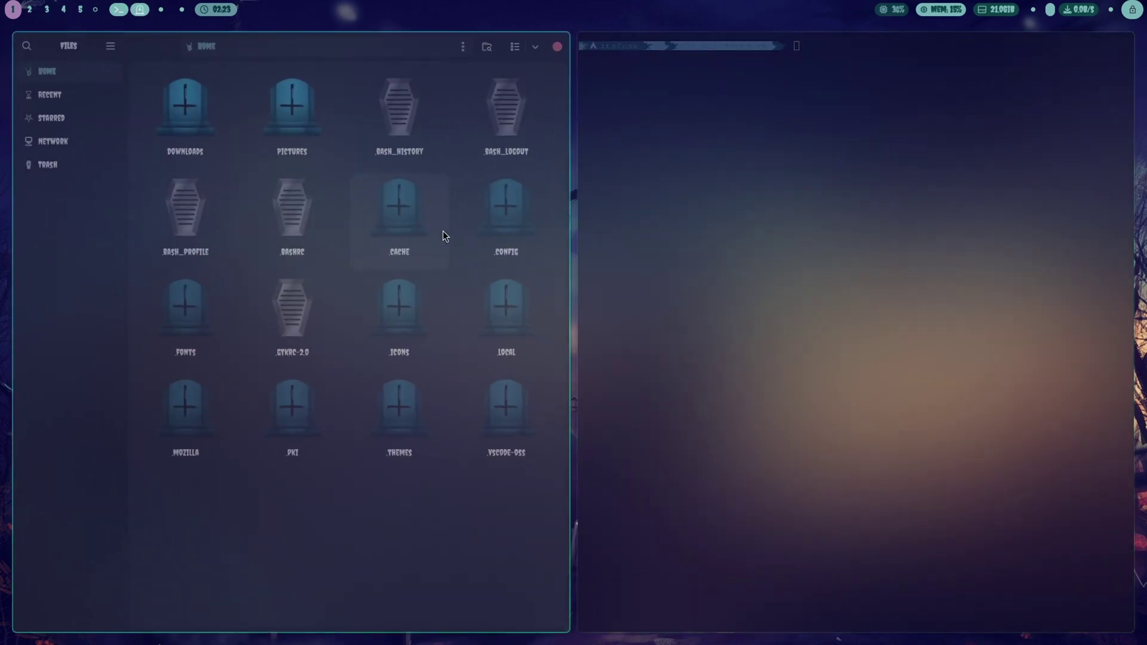
key(super+Return)
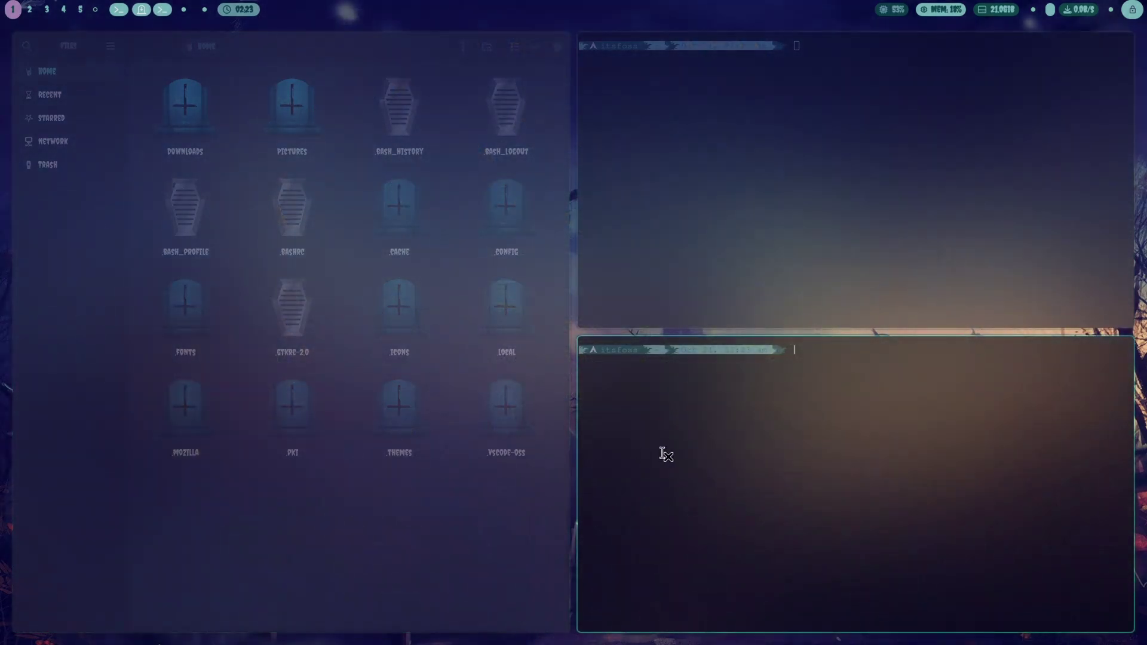
mouse_move(661, 451)
mouse_down()
mouse_move(692, 450)
mouse_move(421, 482)
mouse_up()
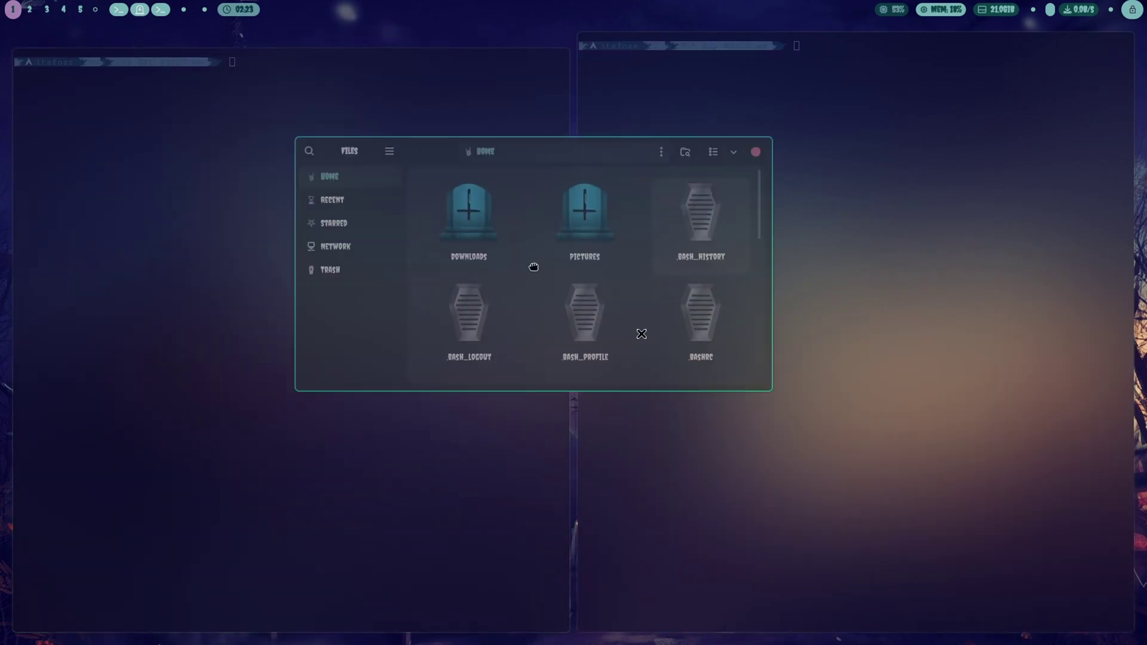
key(super+q)
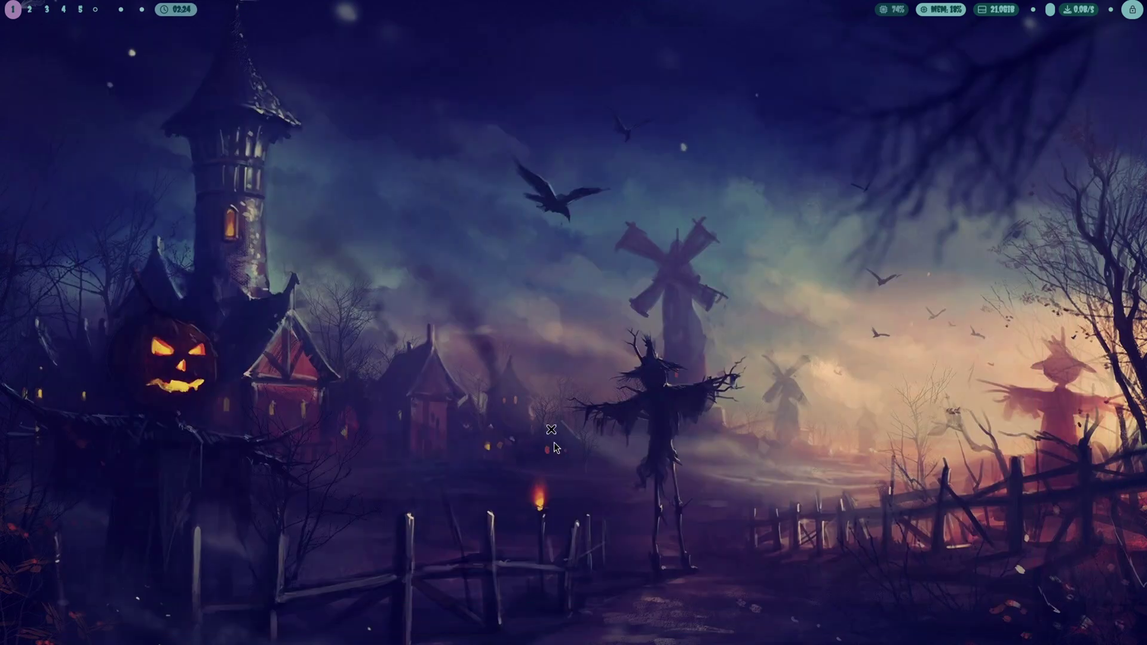